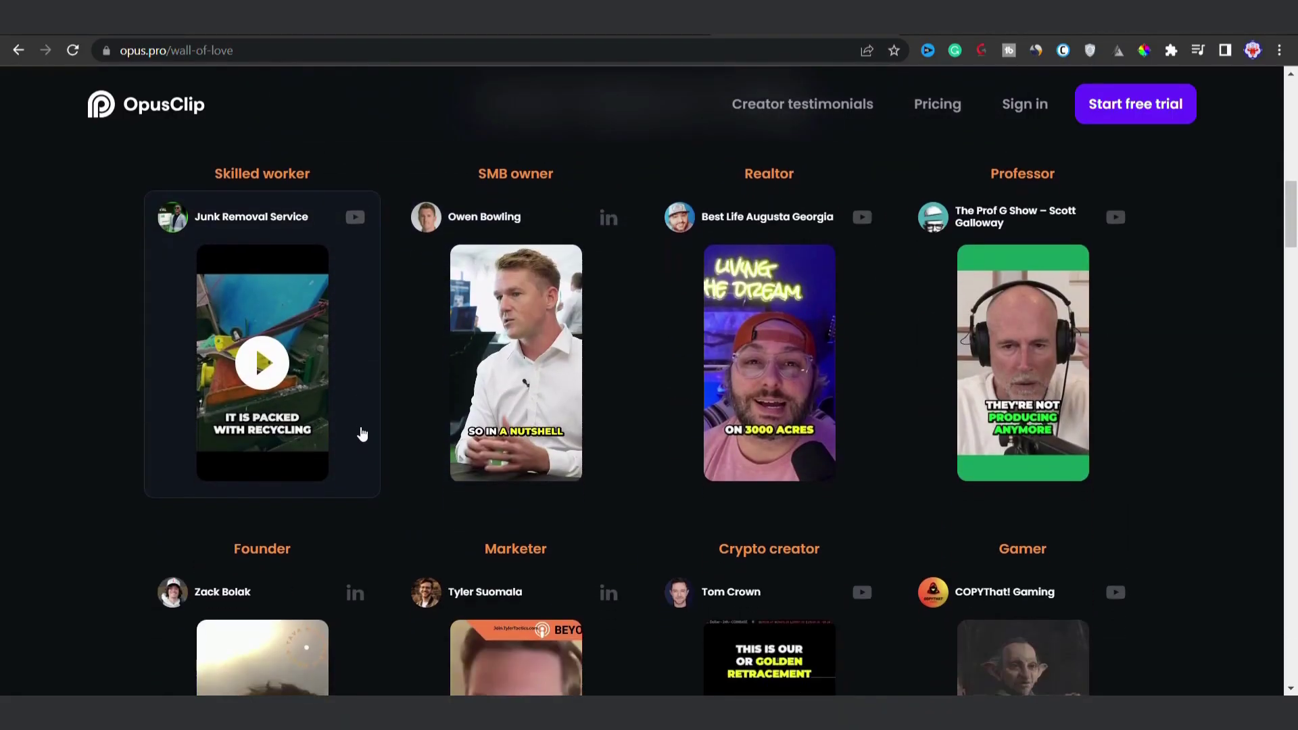
scroll(671, 415, down, 3)
scroll(705, 415, down, 2)
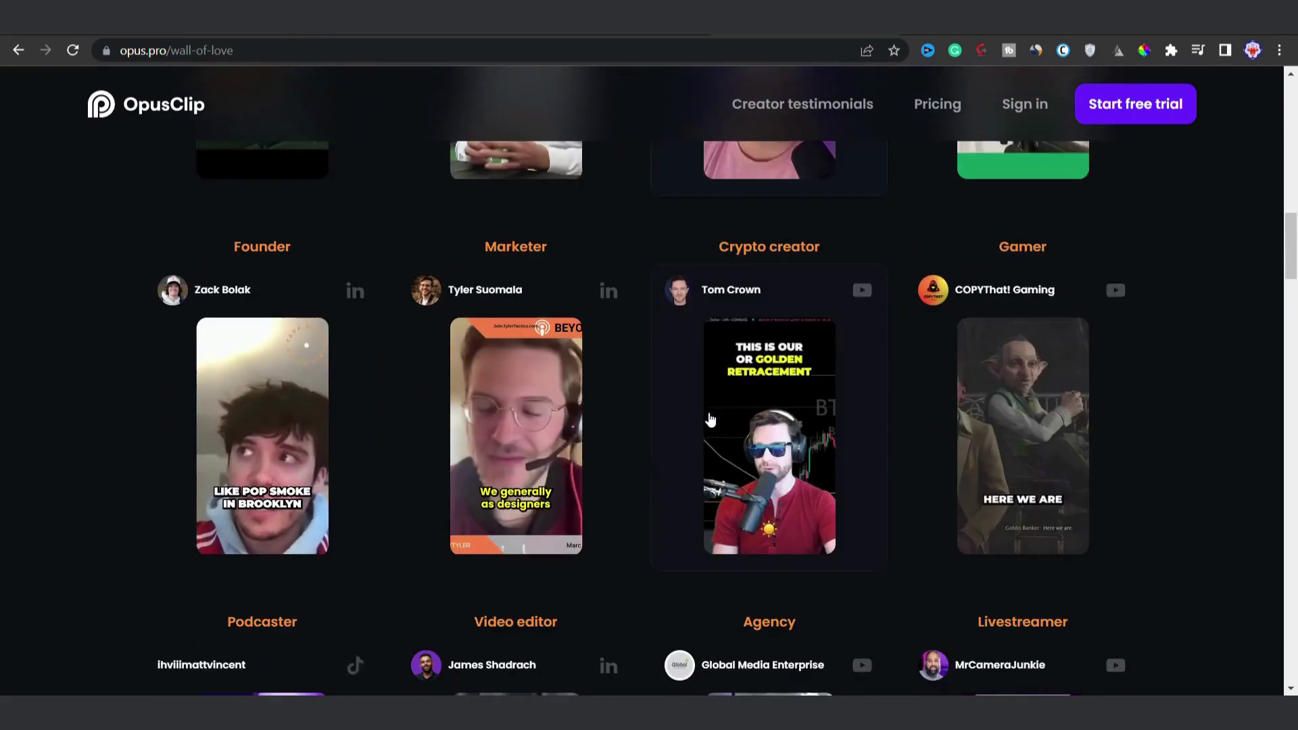
scroll(704, 417, down, 1)
scroll(705, 418, down, 2)
scroll(705, 417, down, 4)
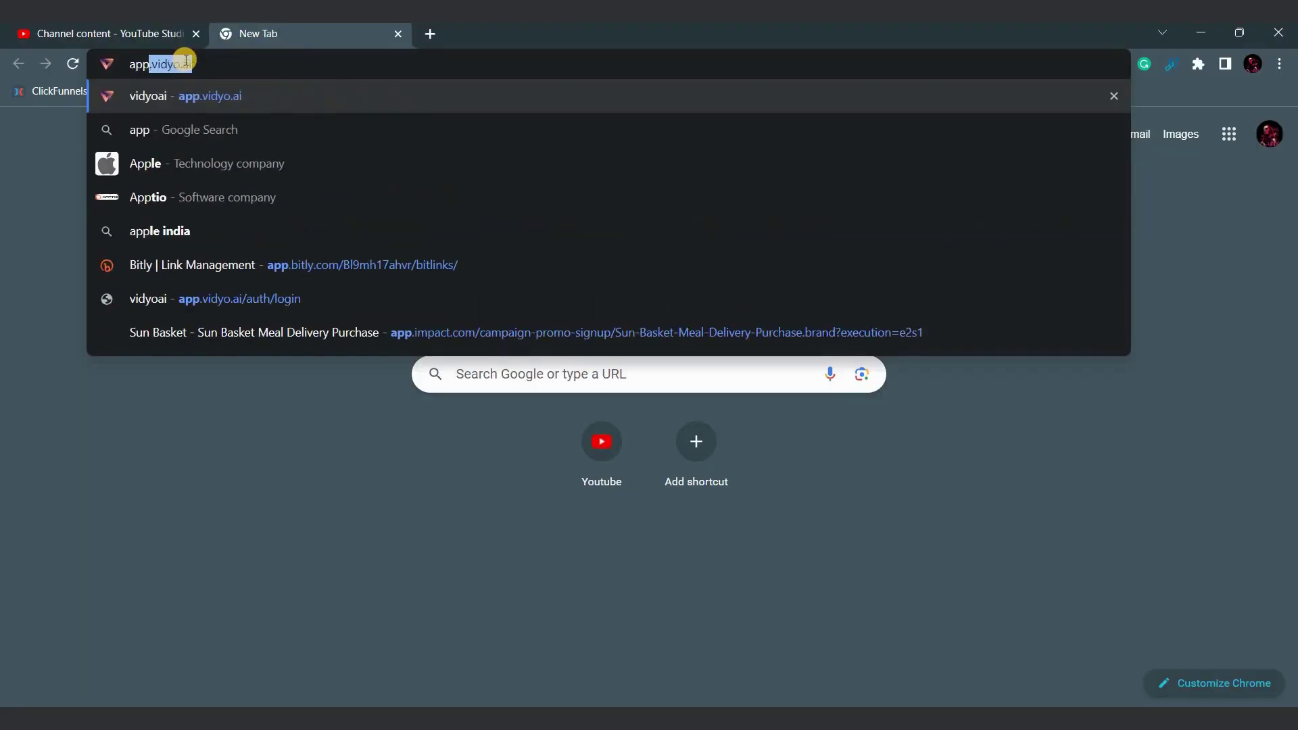
- Load app.vidyo.ai and highlight its country-not-supported notice
key(Return)
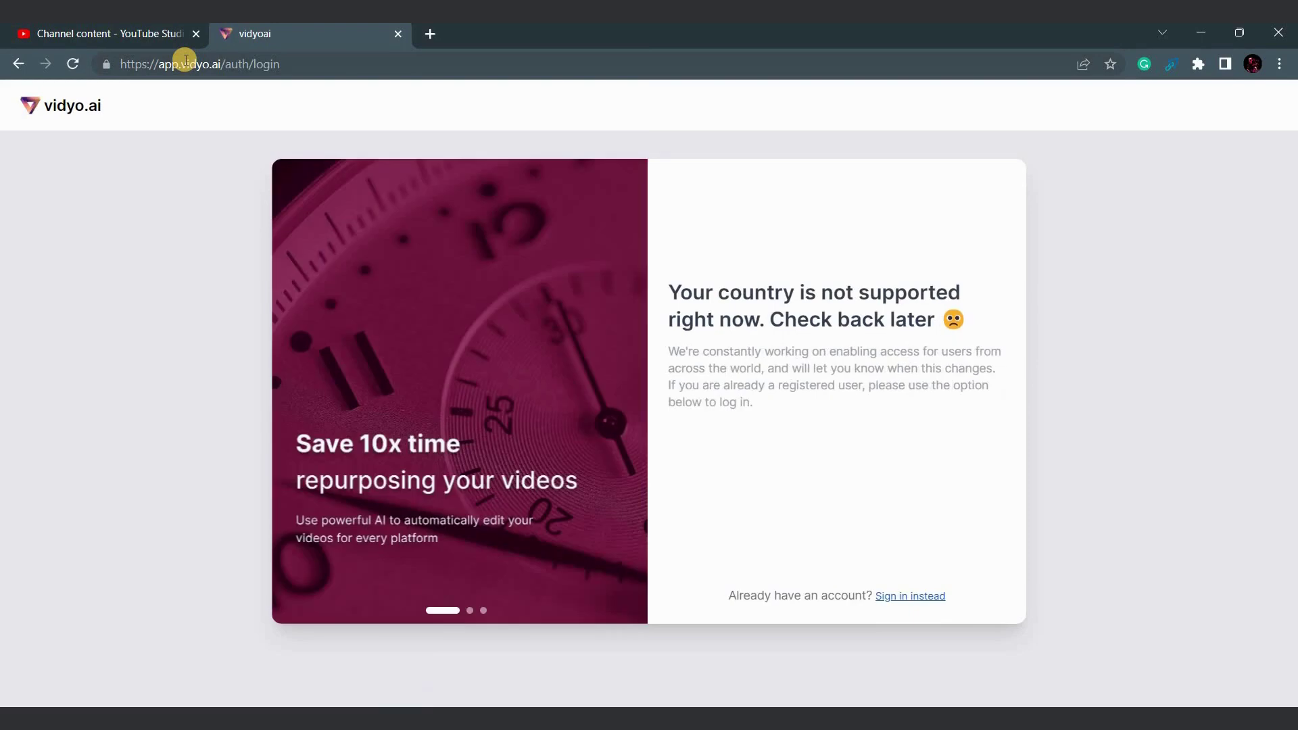
triple_click(760, 305)
click(883, 376)
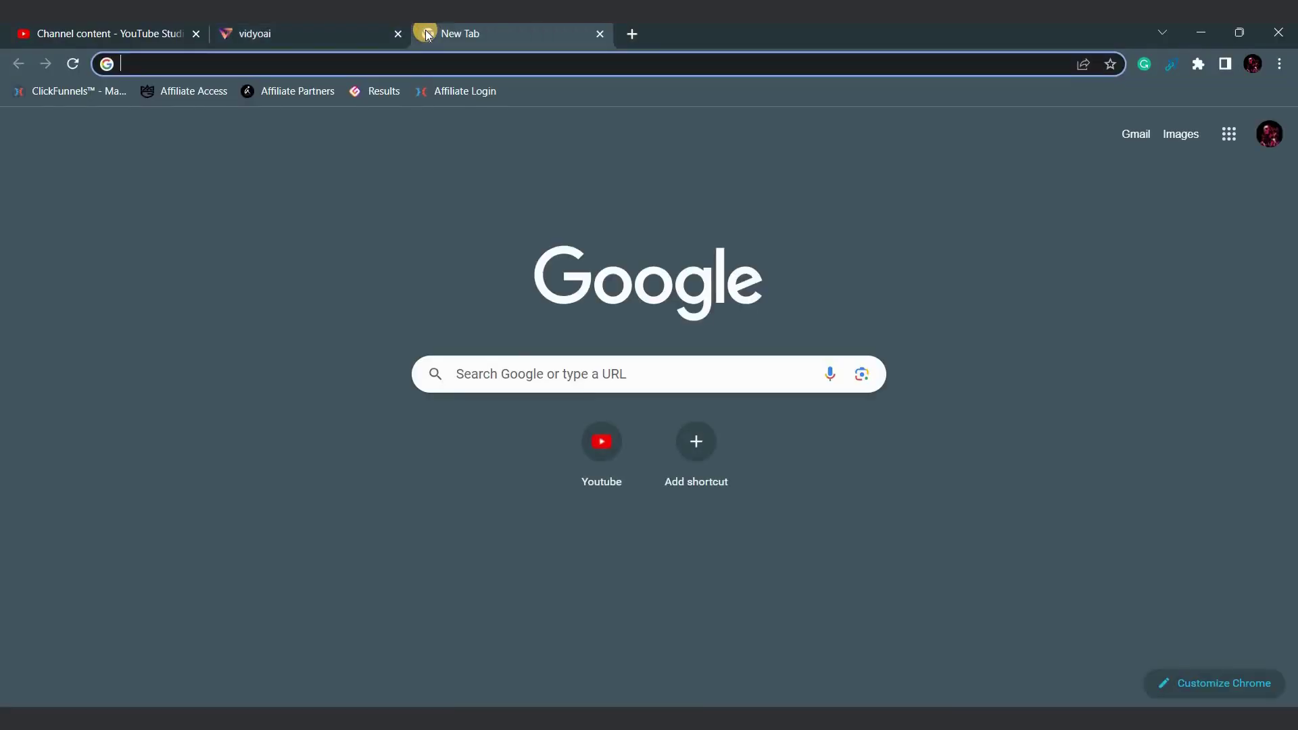
- Search for 'veepn chrome extension' and add VeePN to Chrome from the Web Store
click(471, 366)
text(veepn)
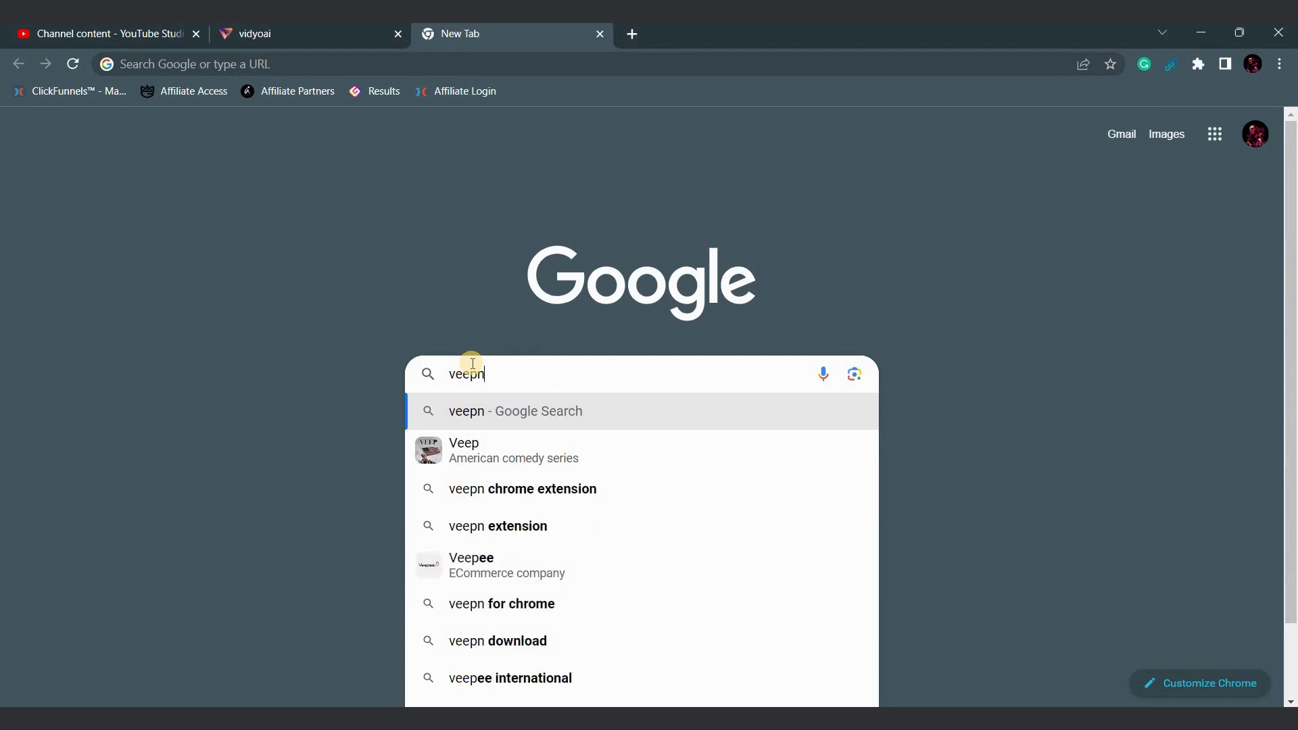
text( c)
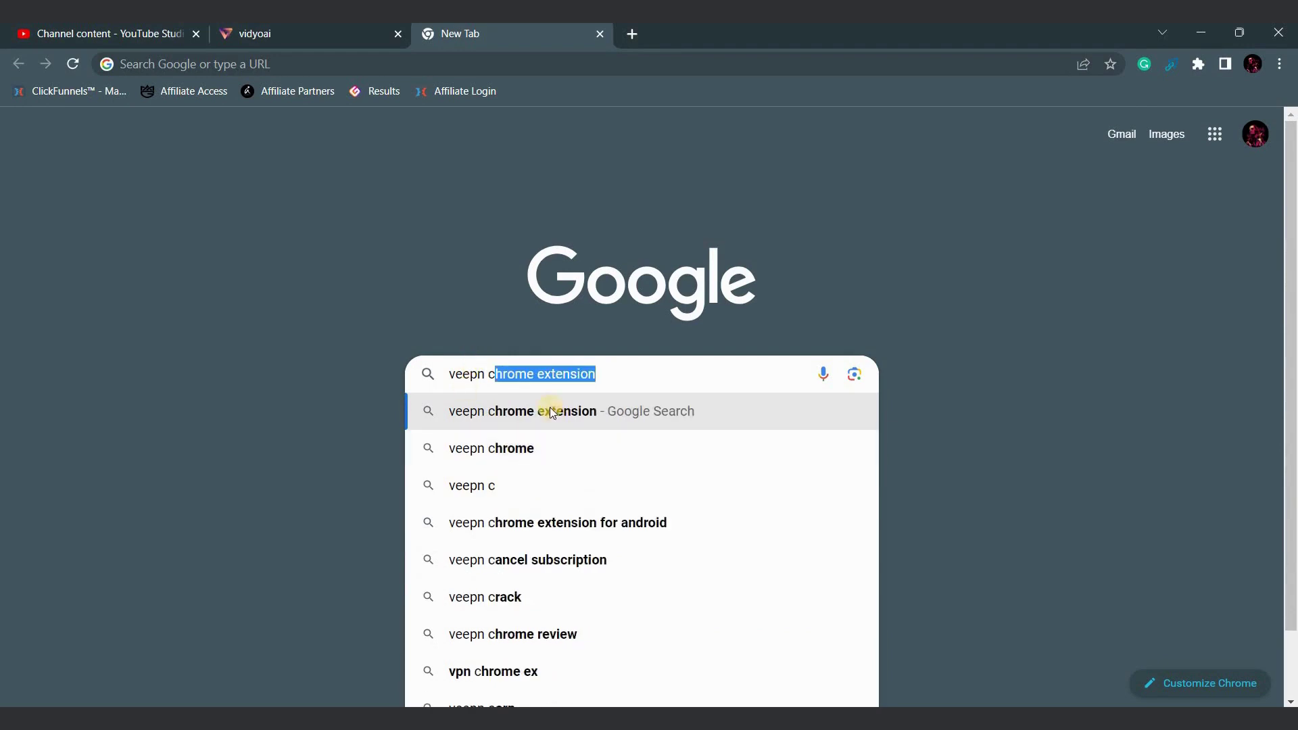
click(551, 410)
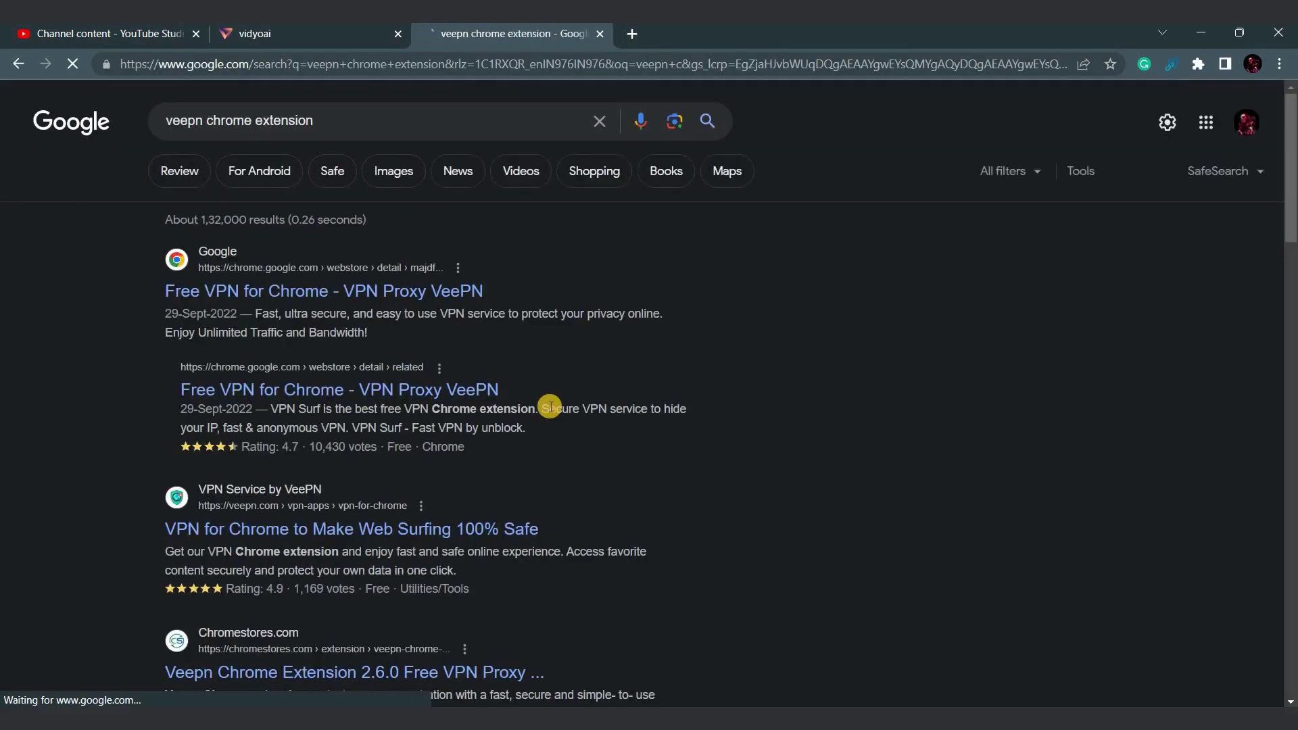
click(267, 296)
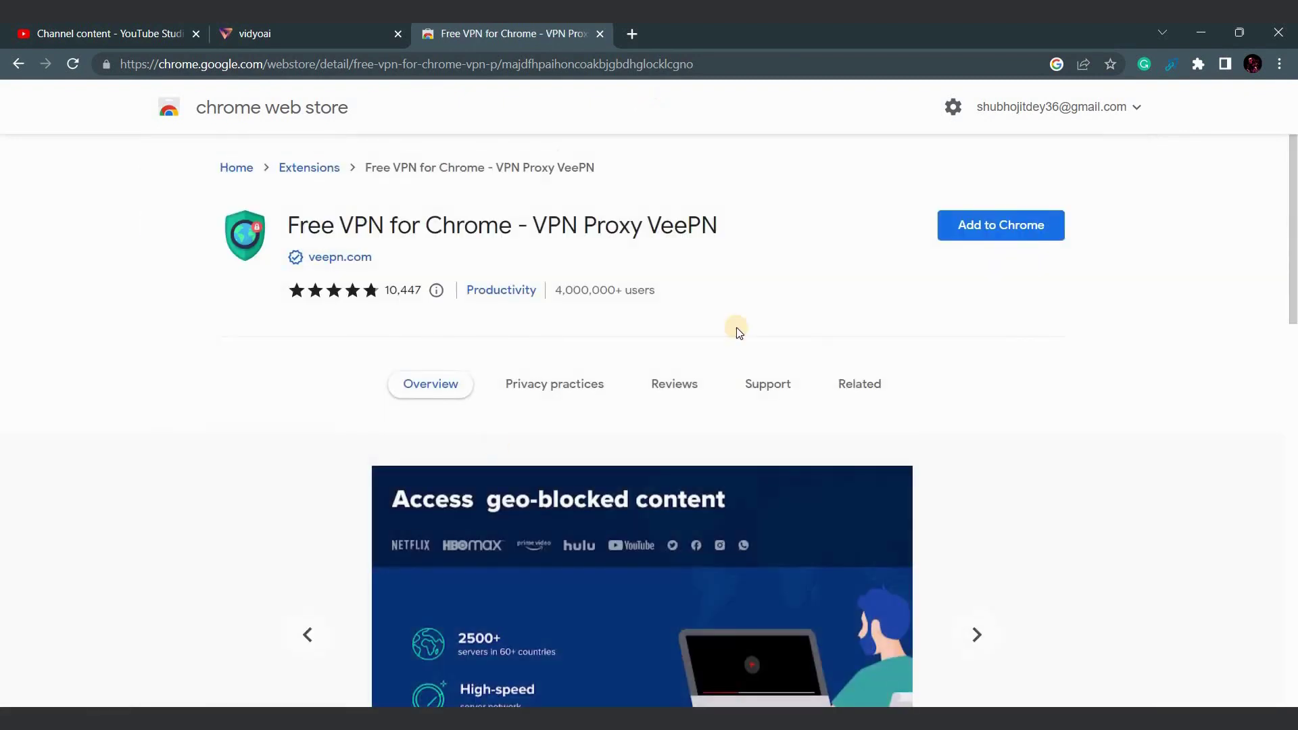
click(988, 228)
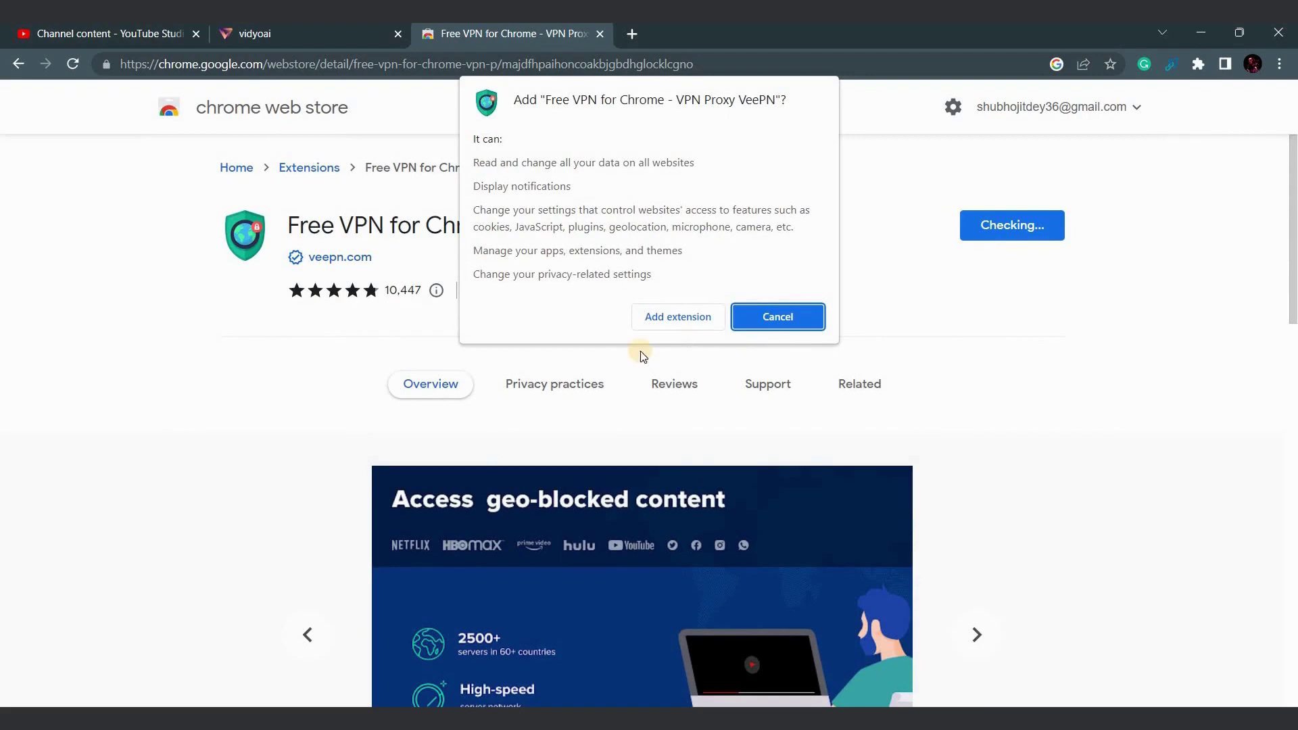
click(670, 317)
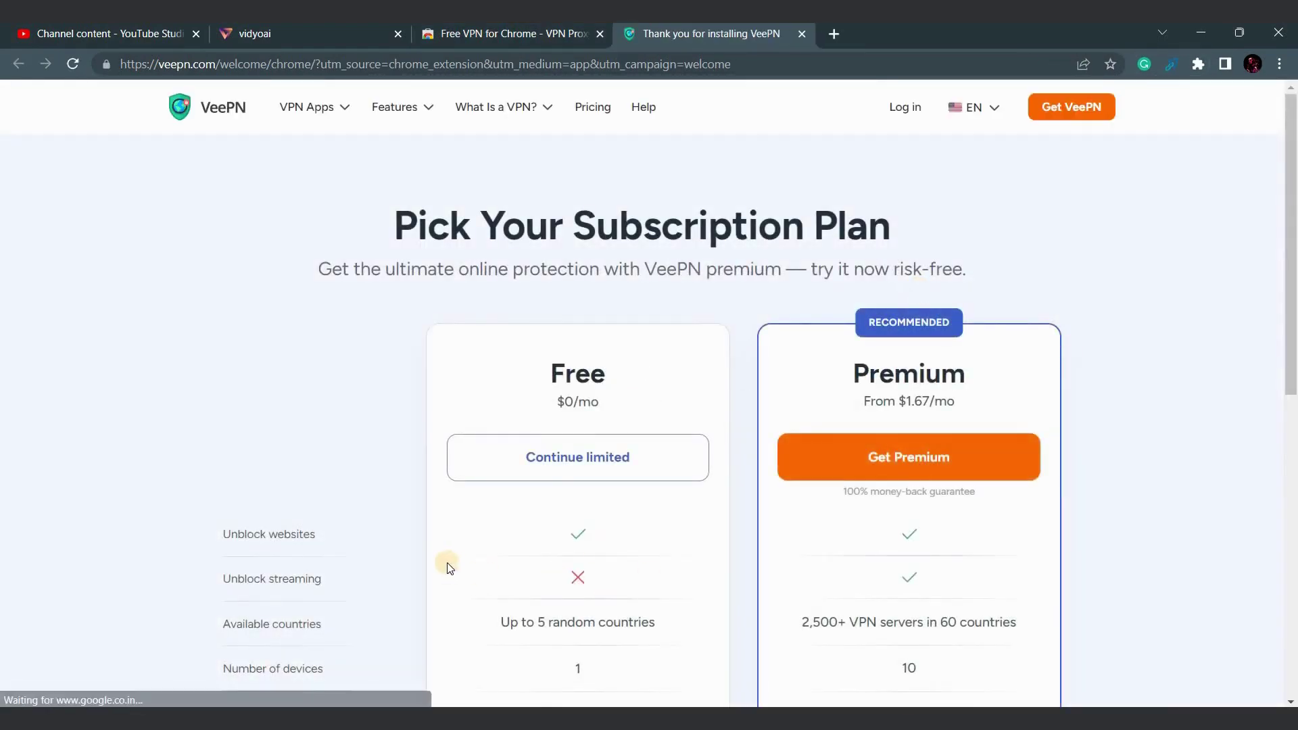
- Continue with VeePN's limited free plan and finish its welcome tutorial
click(573, 462)
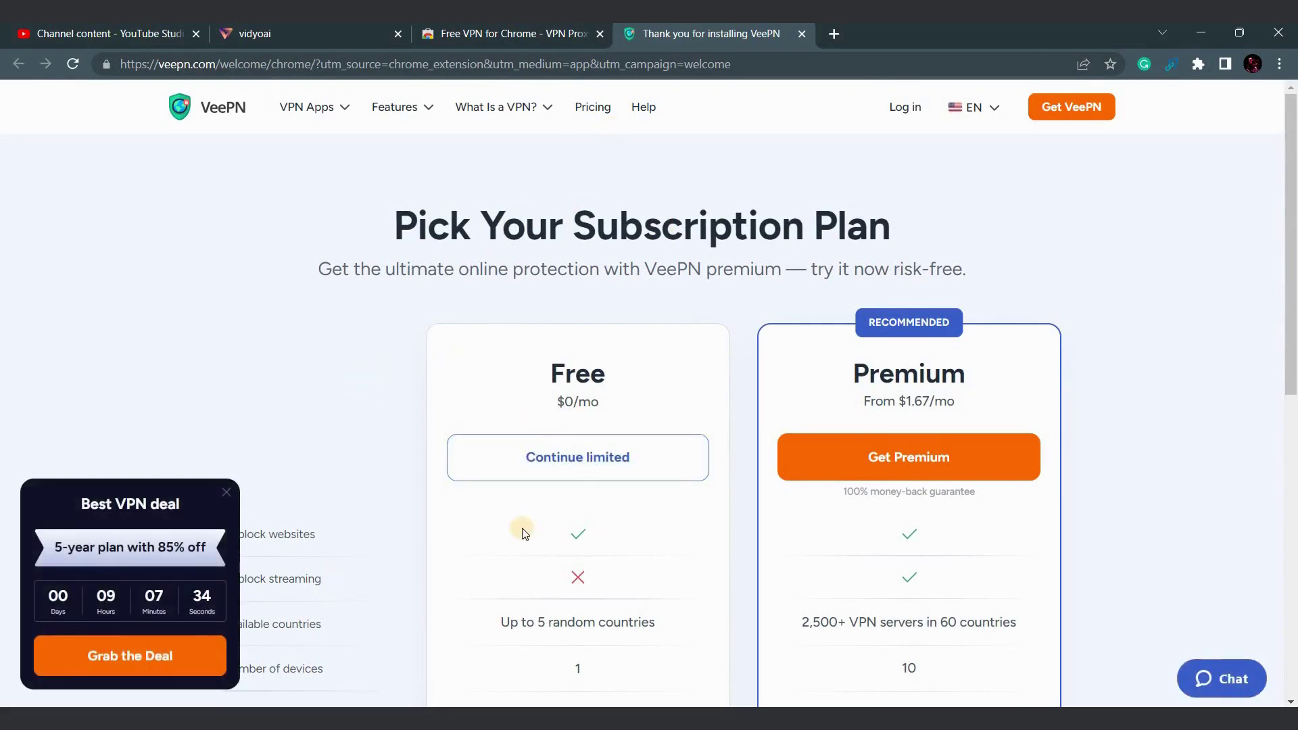
click(559, 466)
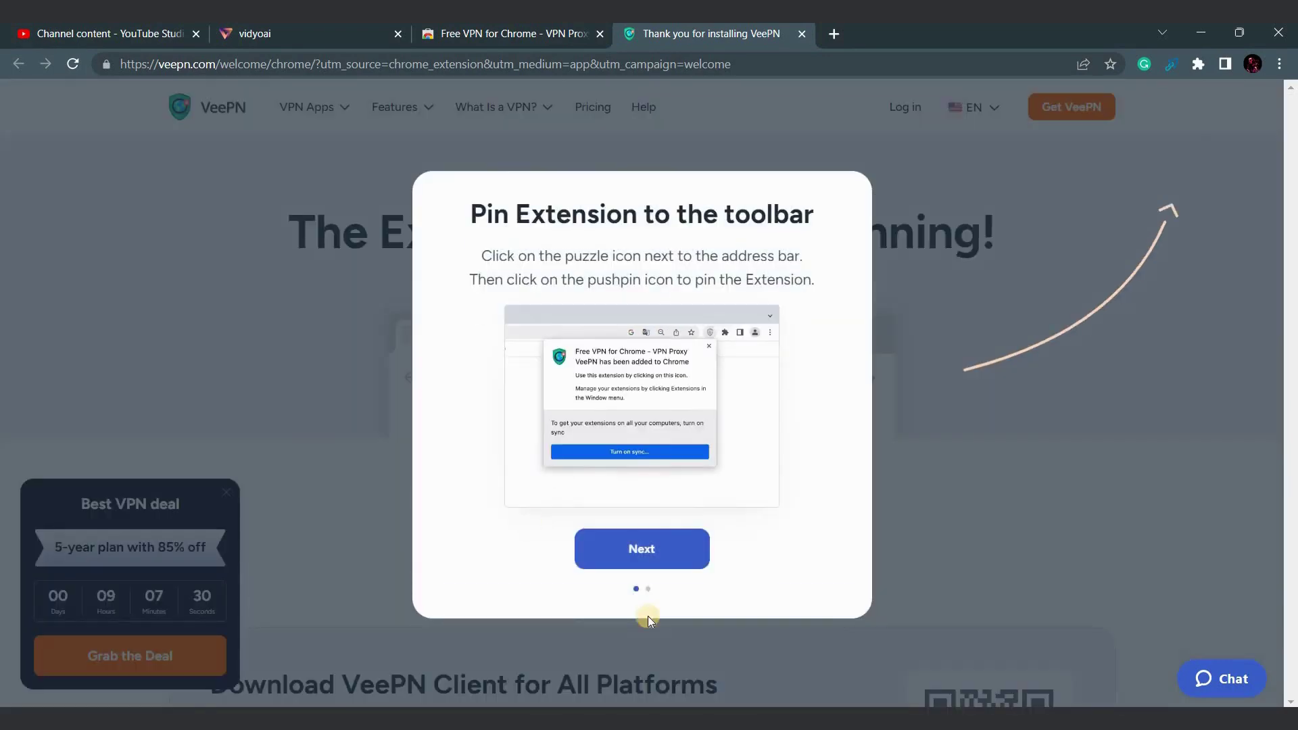
click(641, 549)
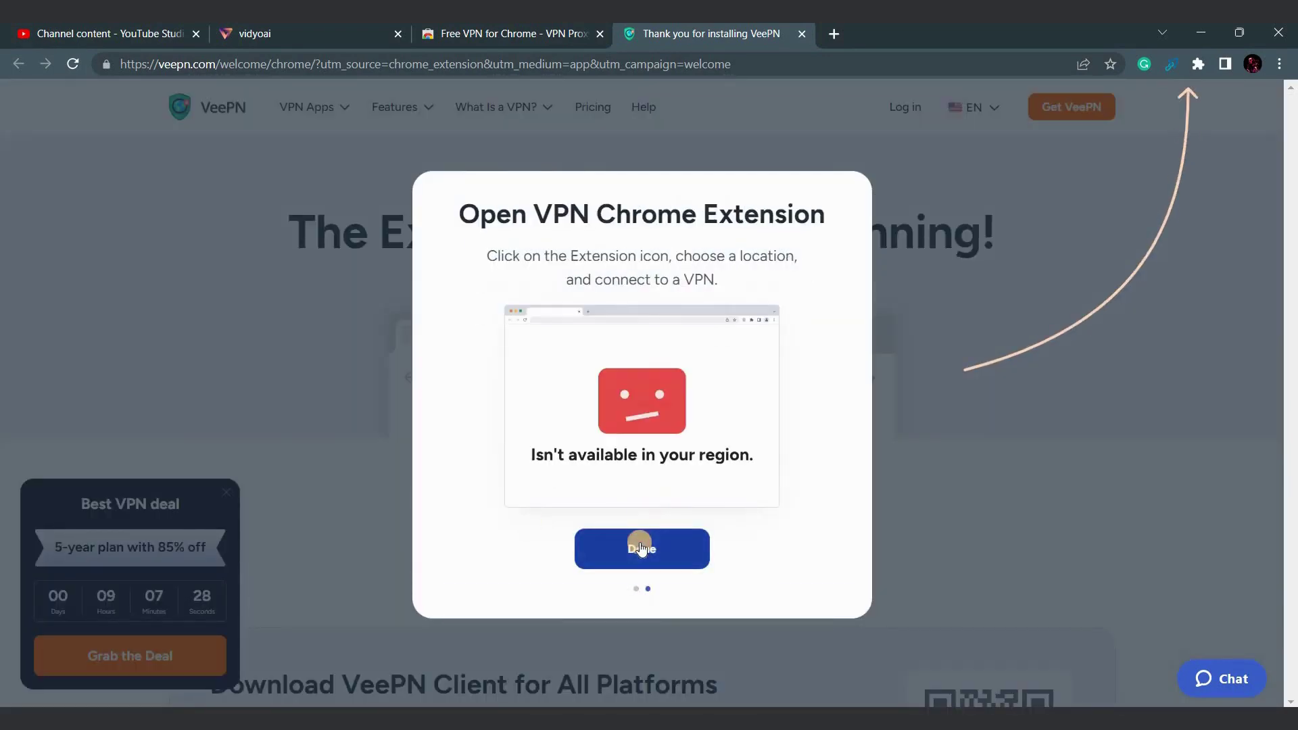
click(641, 548)
- Pin the Free VPN for Chrome extension to the toolbar
click(1198, 63)
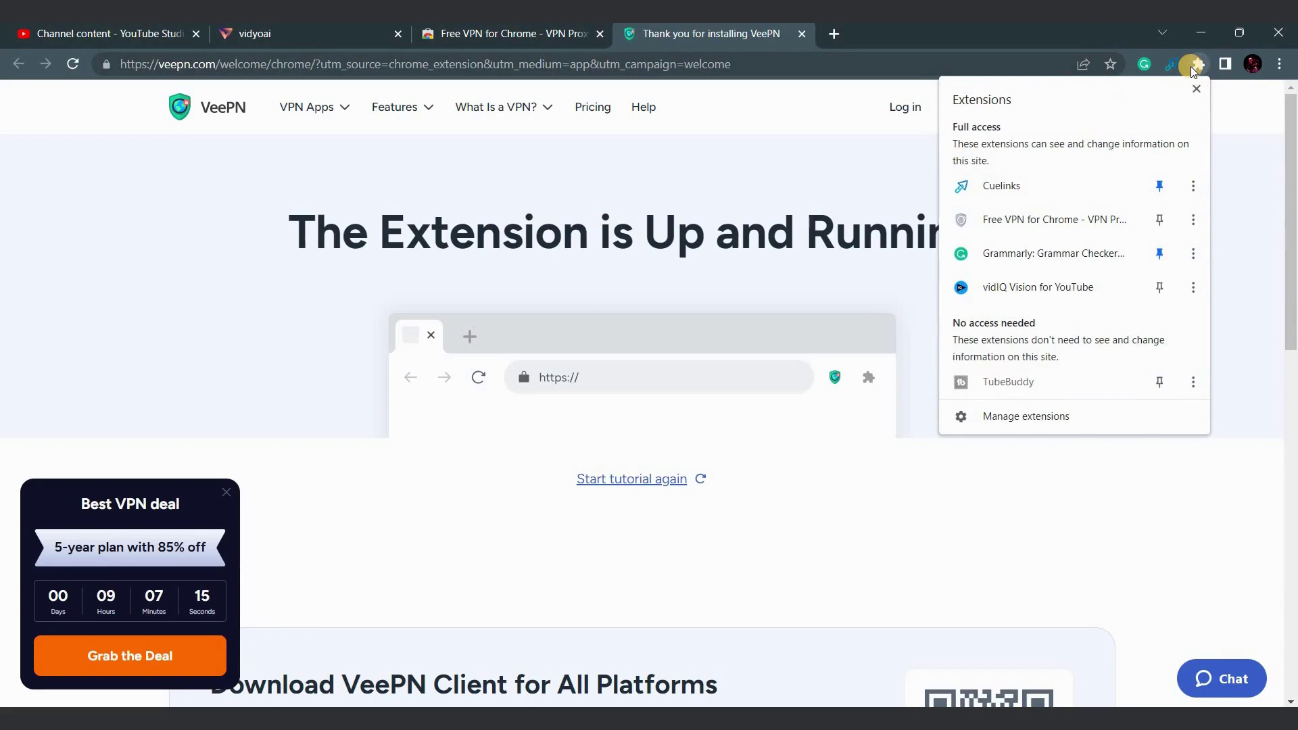
click(1158, 222)
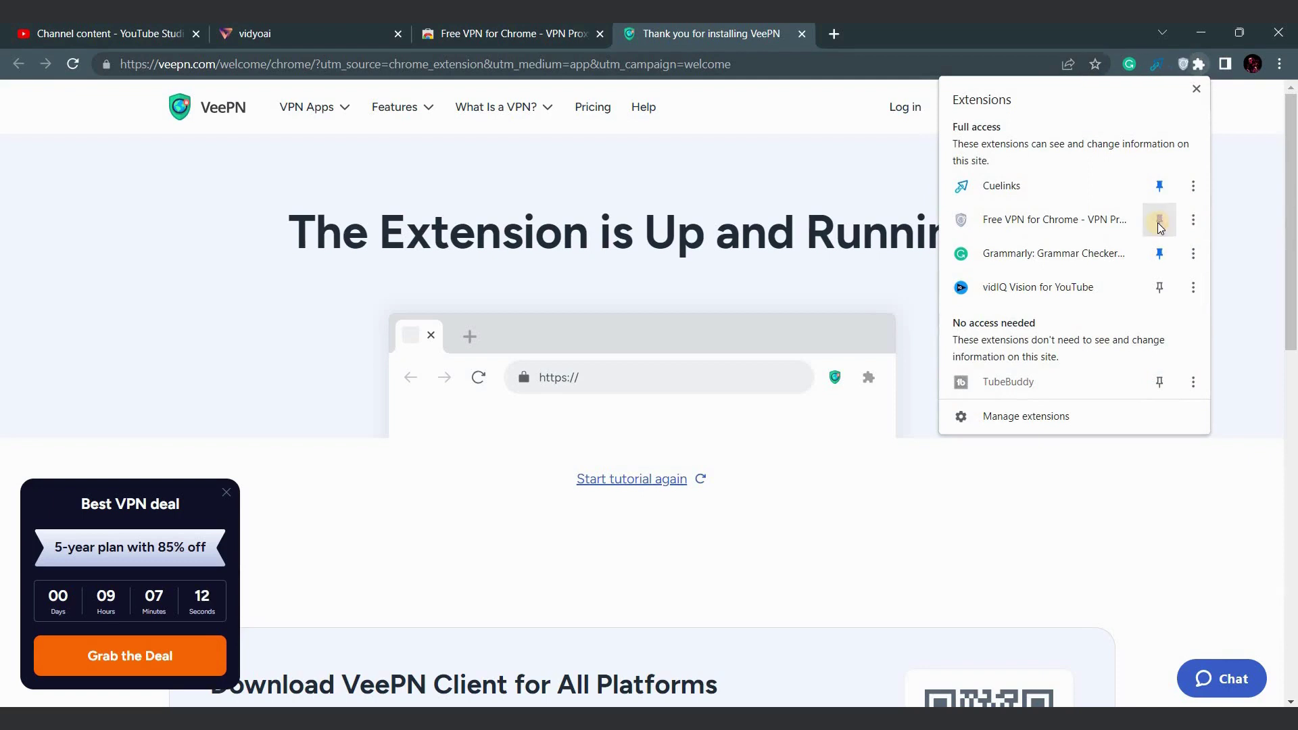
click(863, 165)
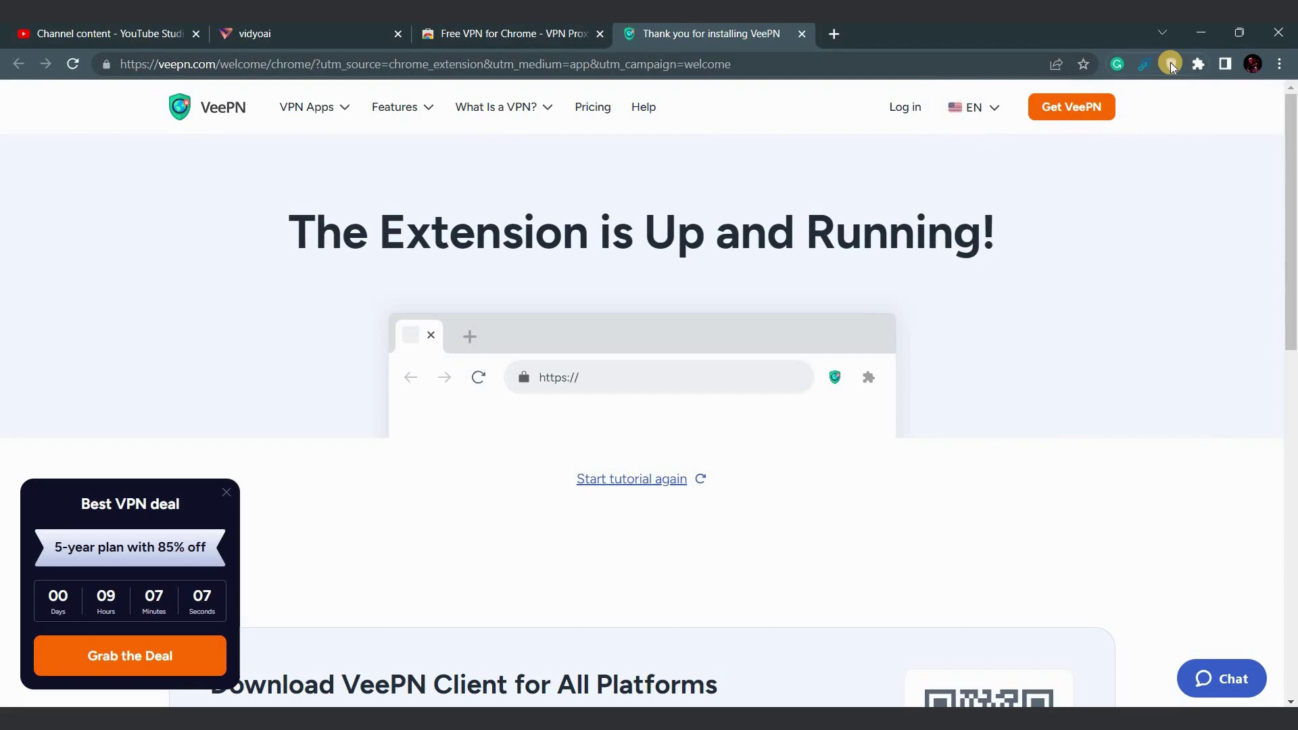
- Back on the vidyo.ai tab, open VeePN and finish its onboarding pages
click(327, 36)
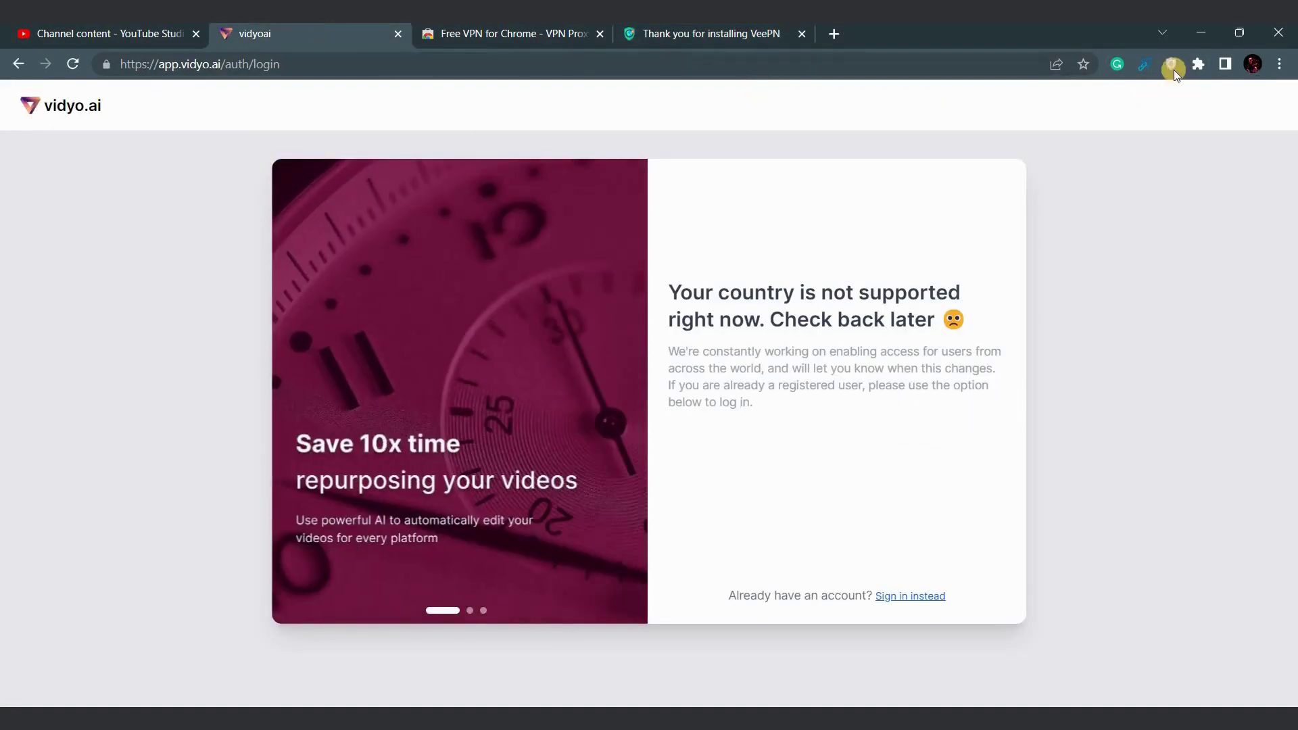
click(1165, 62)
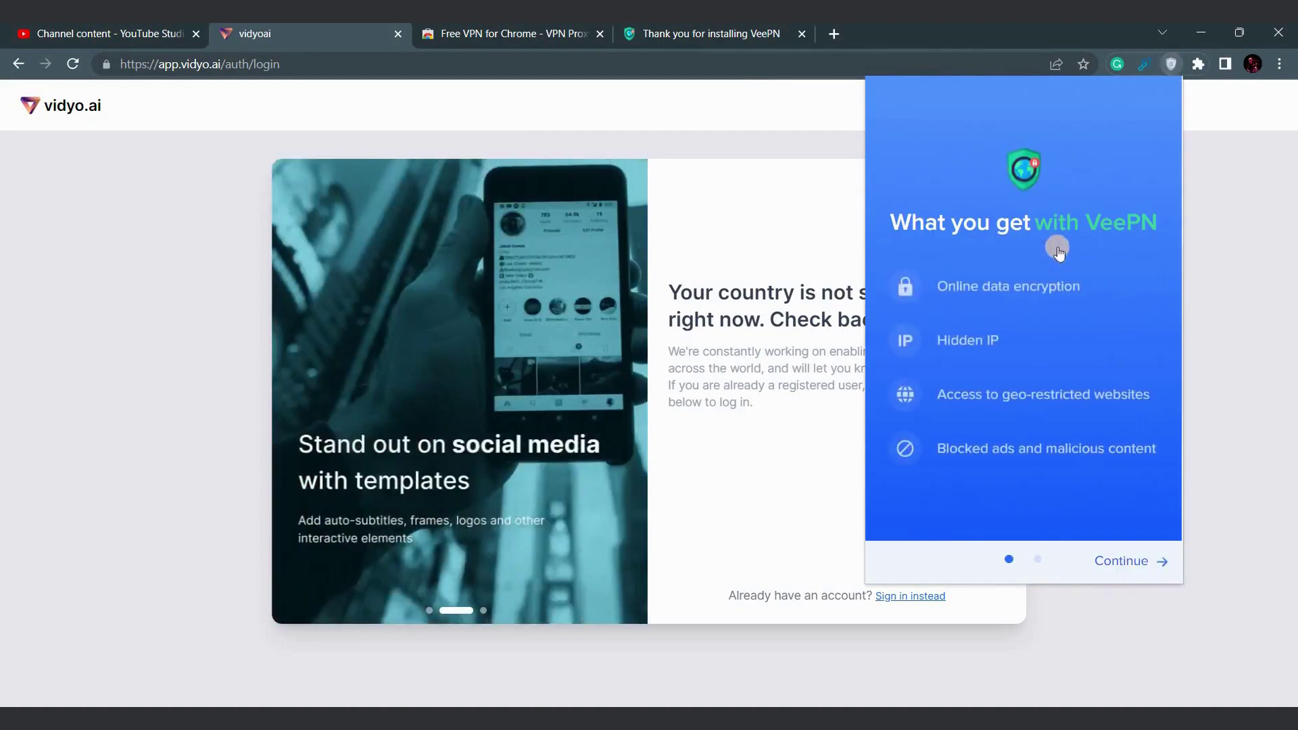
click(1122, 562)
click(1122, 562)
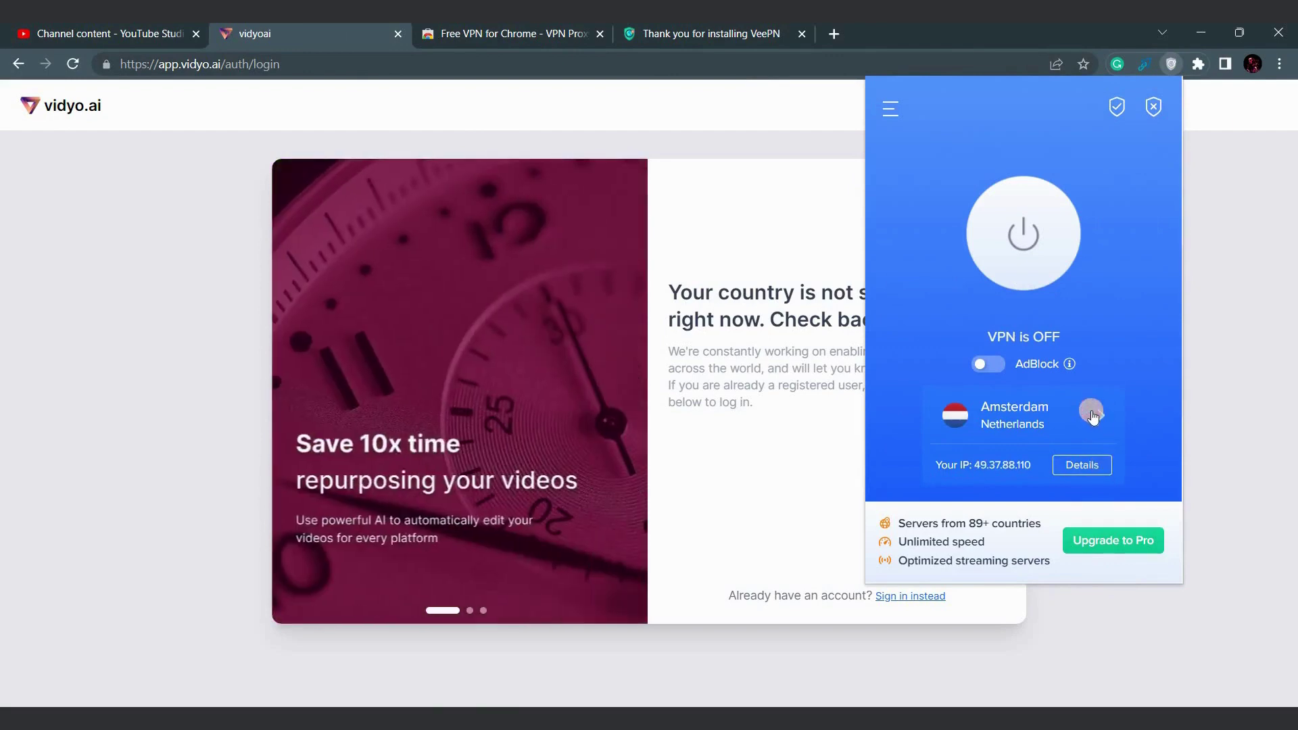
- Connect VeePN through the Virginia, USA server and close the panel
click(1092, 414)
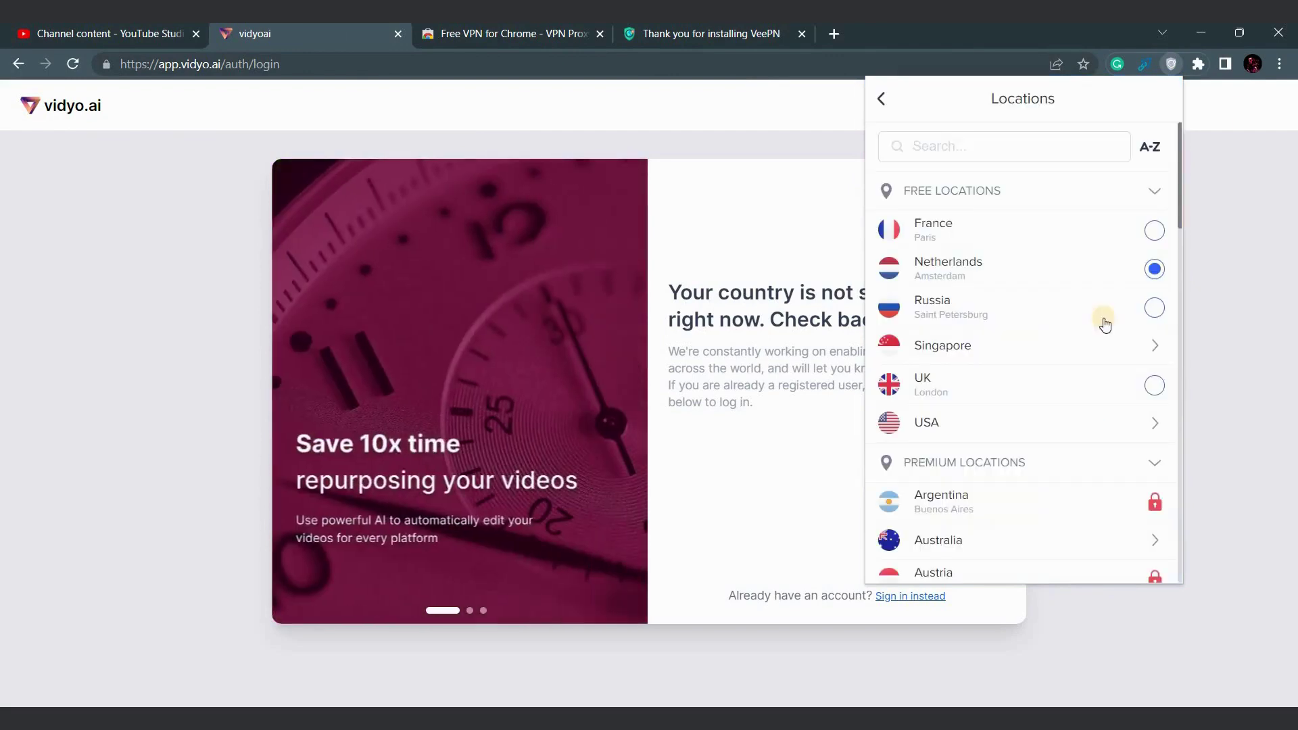
click(1011, 426)
click(982, 475)
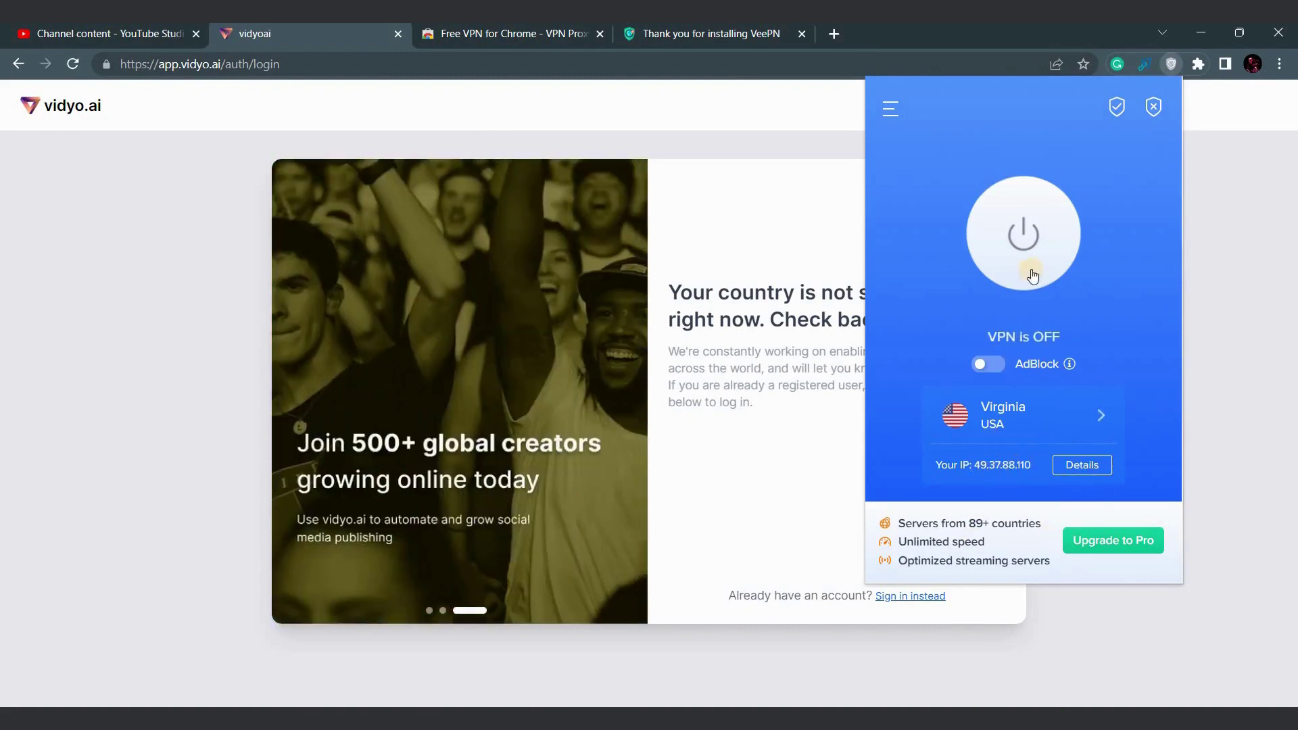
click(1017, 237)
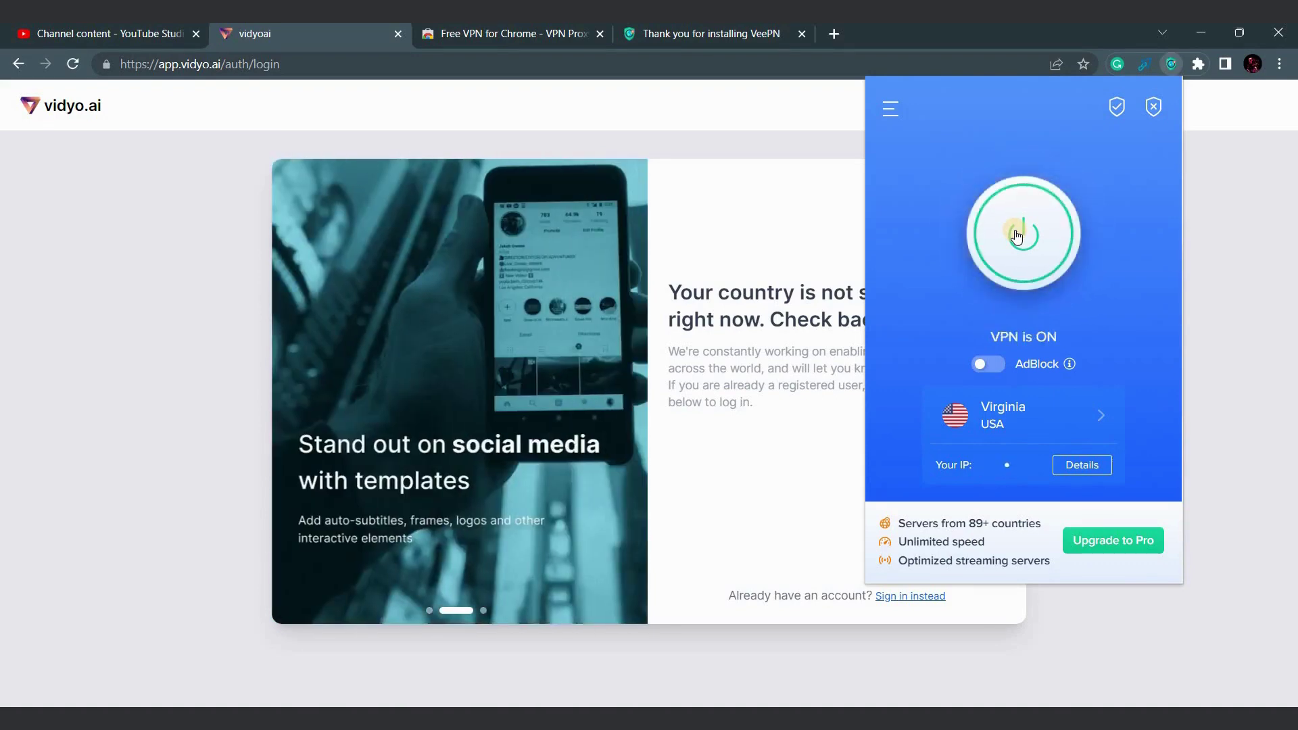
click(73, 58)
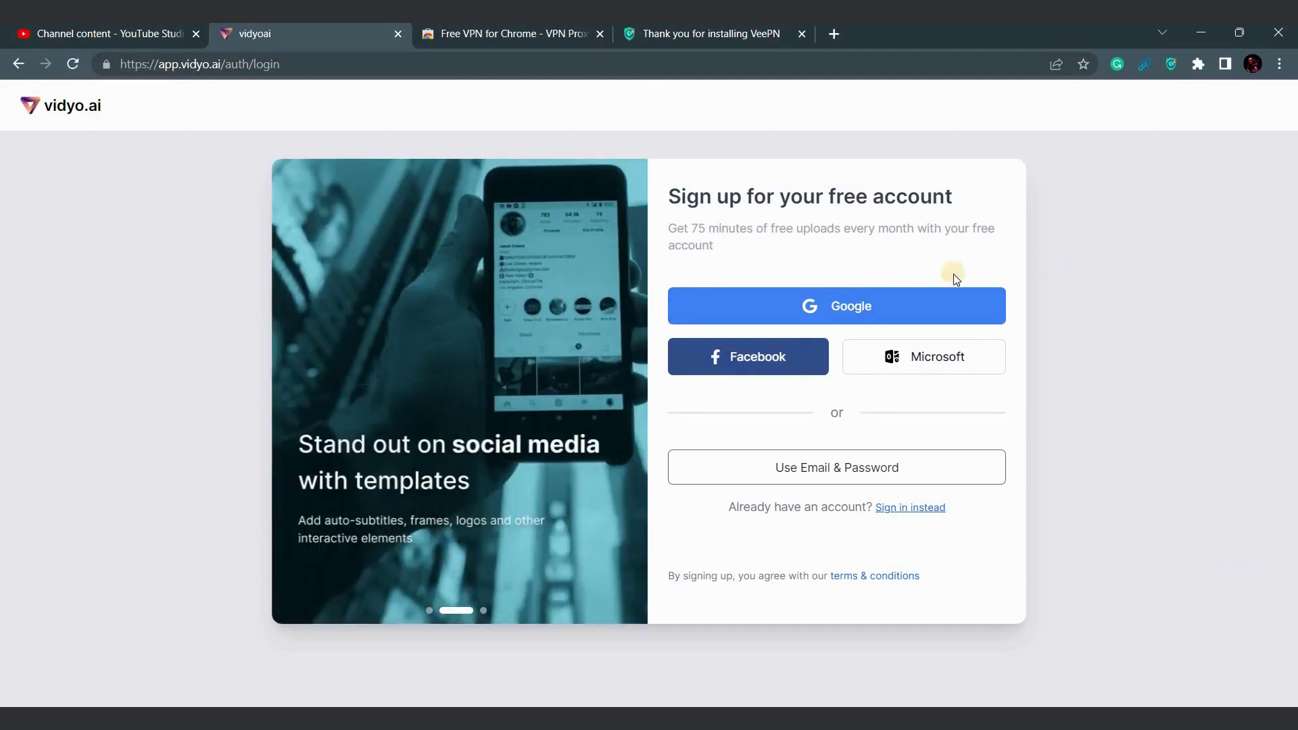
- Sign up with Google as a video creator who mostly works alone
click(857, 309)
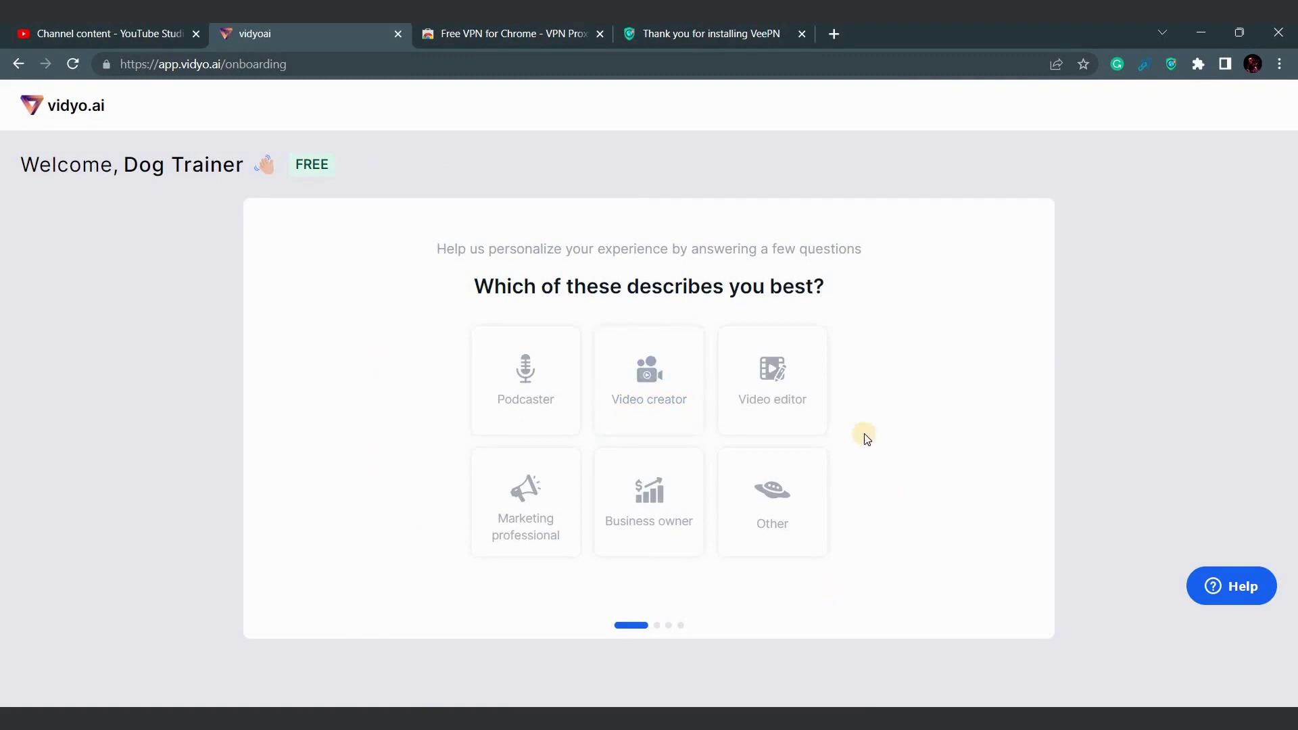
click(652, 395)
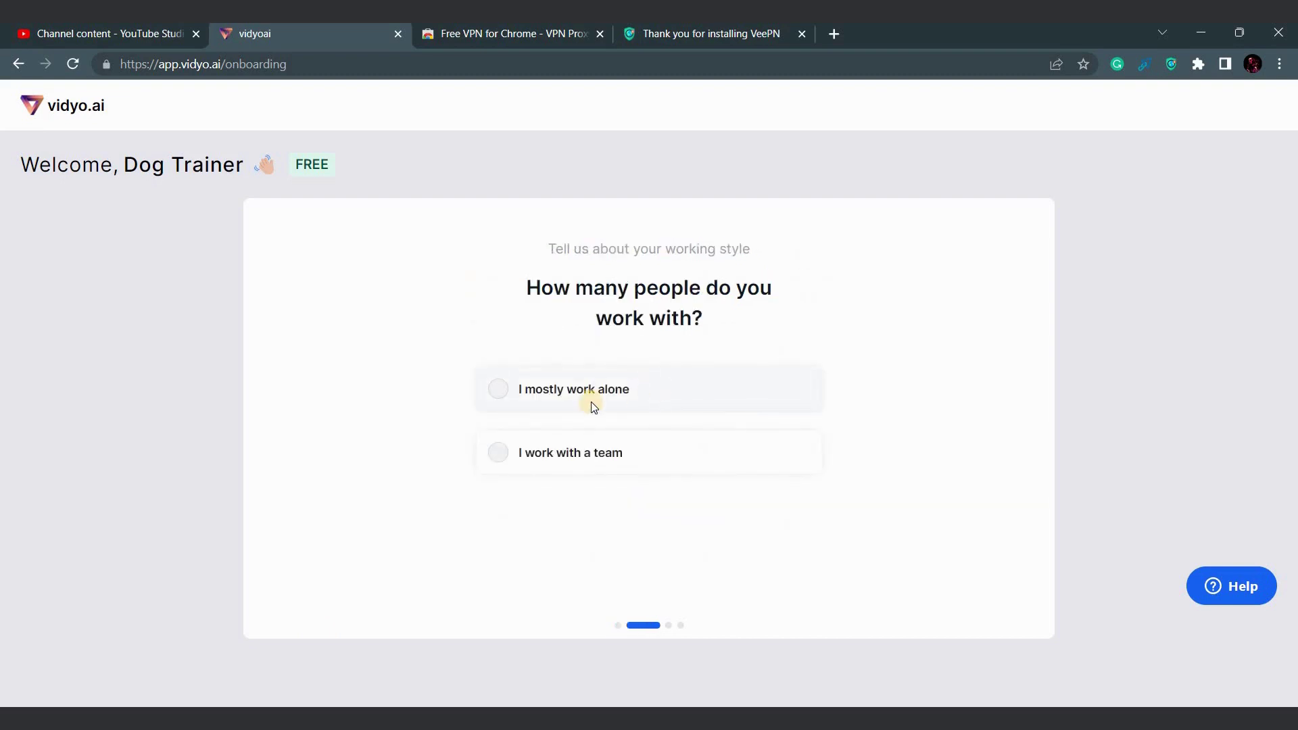
click(585, 389)
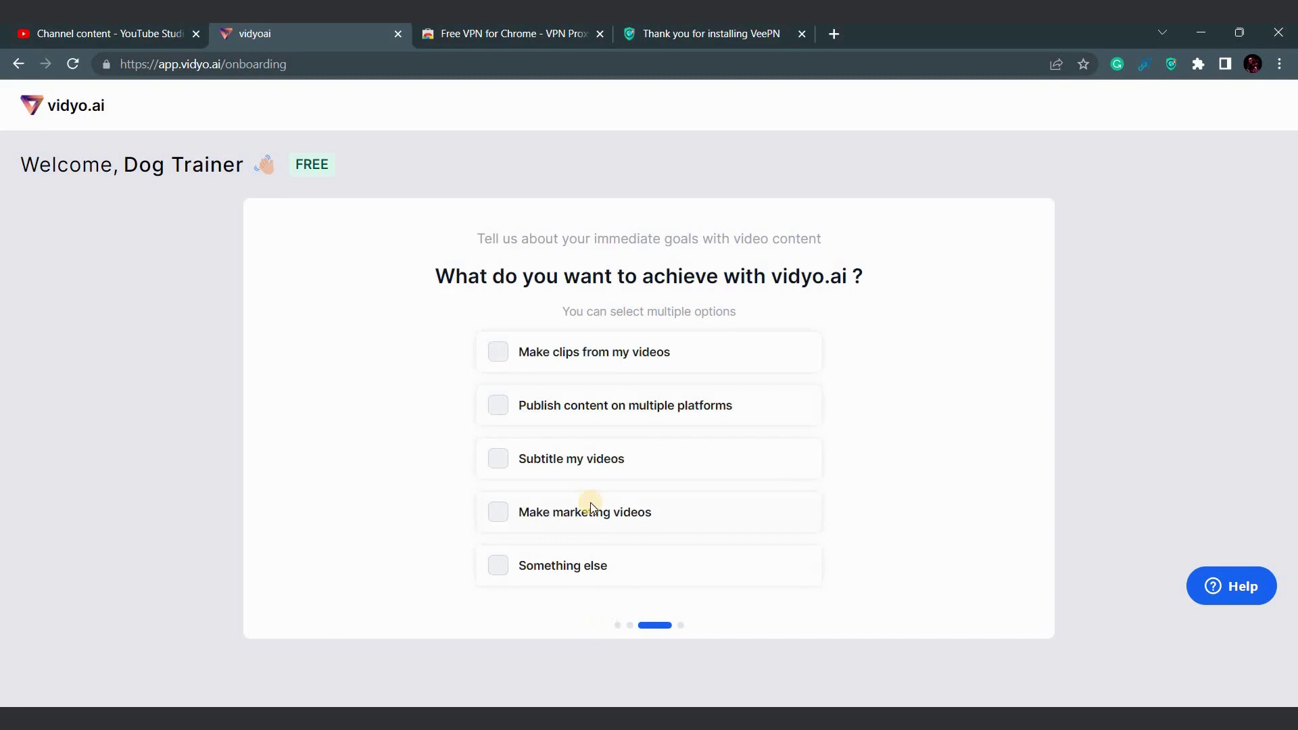
- Choose the goals Subtitle my videos, Make clips and Publish on multiple platforms, with Youtube as the referral source
click(589, 457)
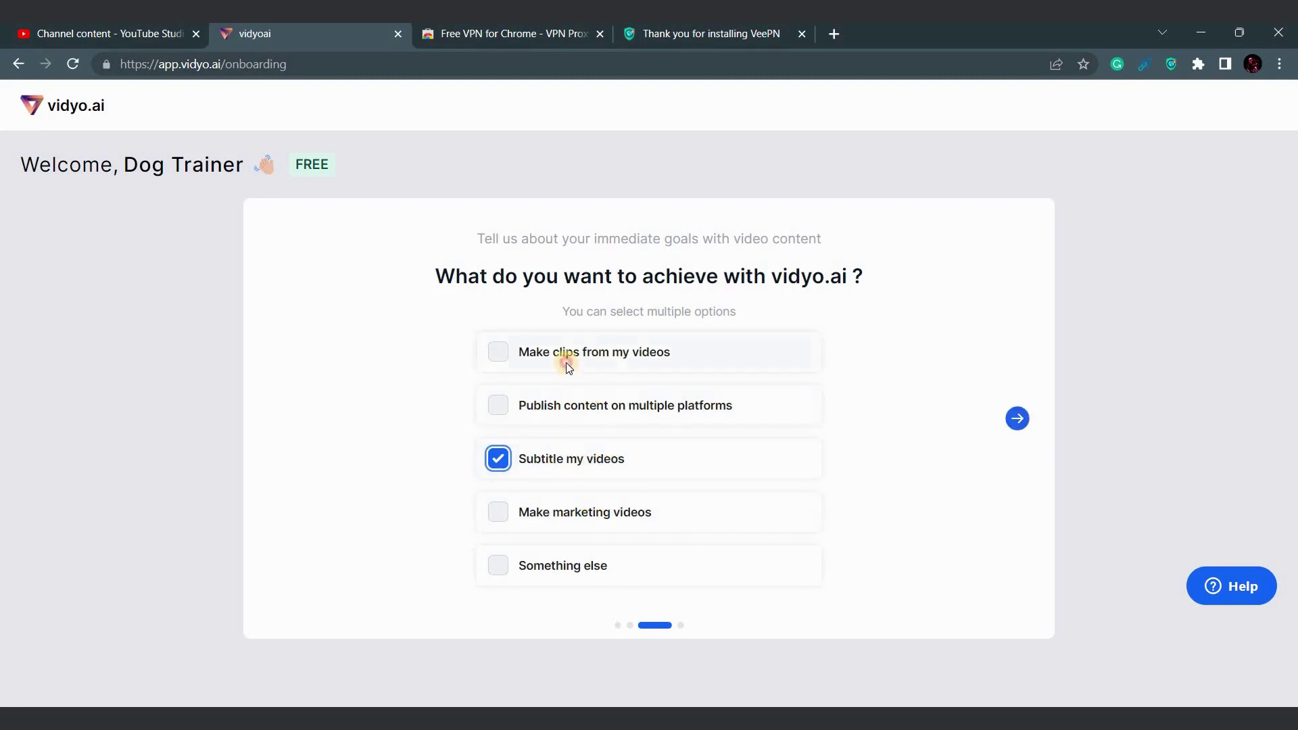
drag(565, 361, 552, 419)
click(497, 351)
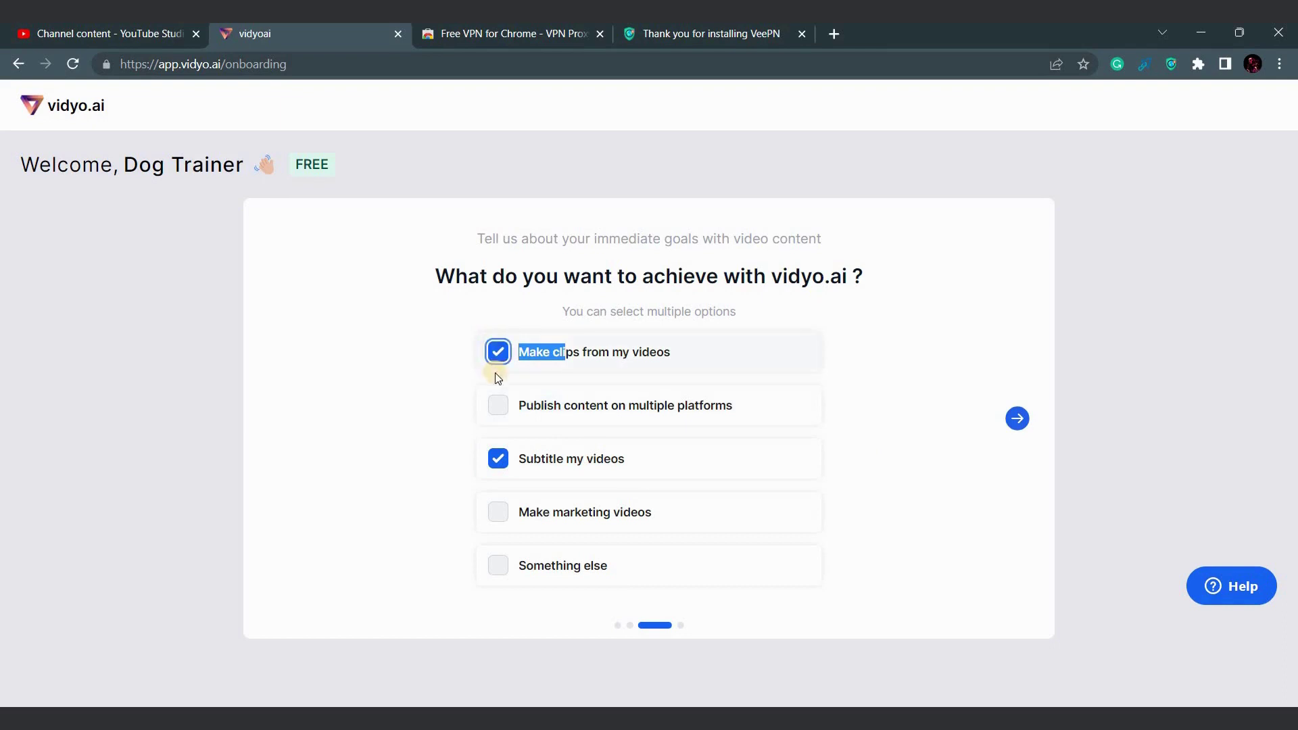
click(497, 405)
click(1019, 419)
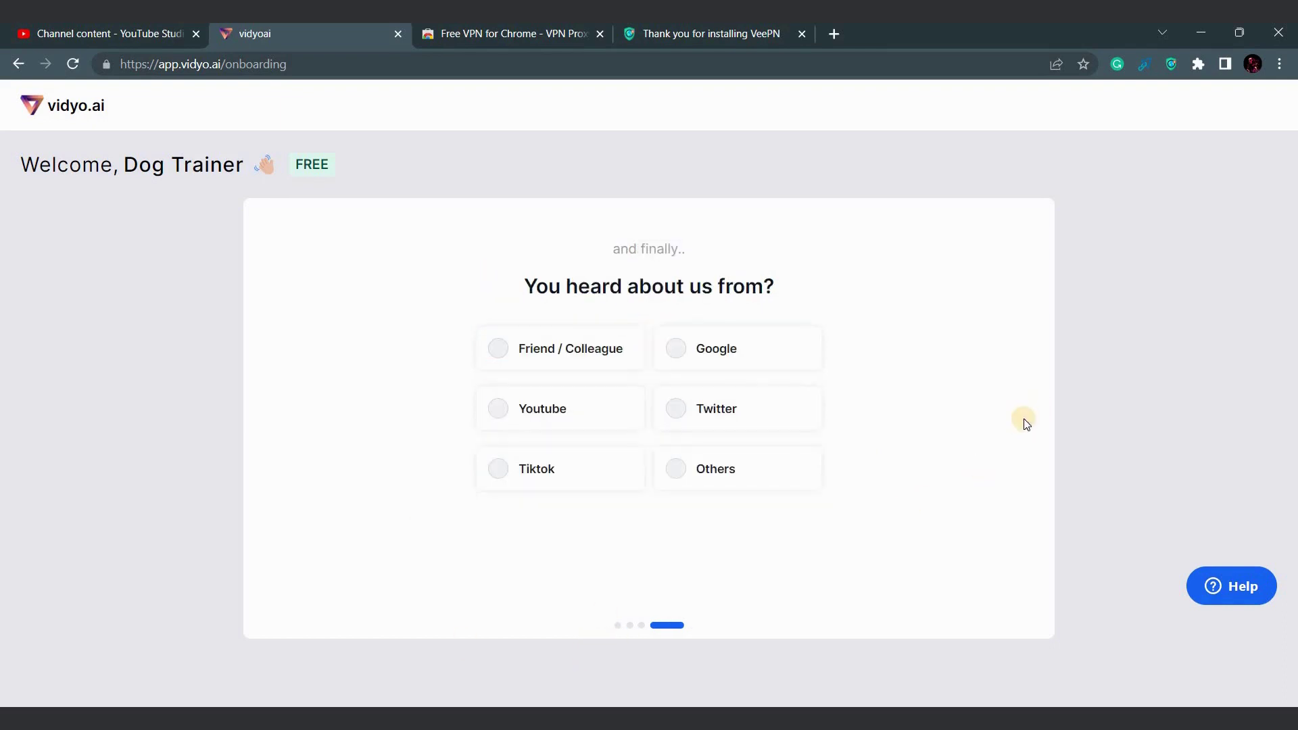
click(589, 414)
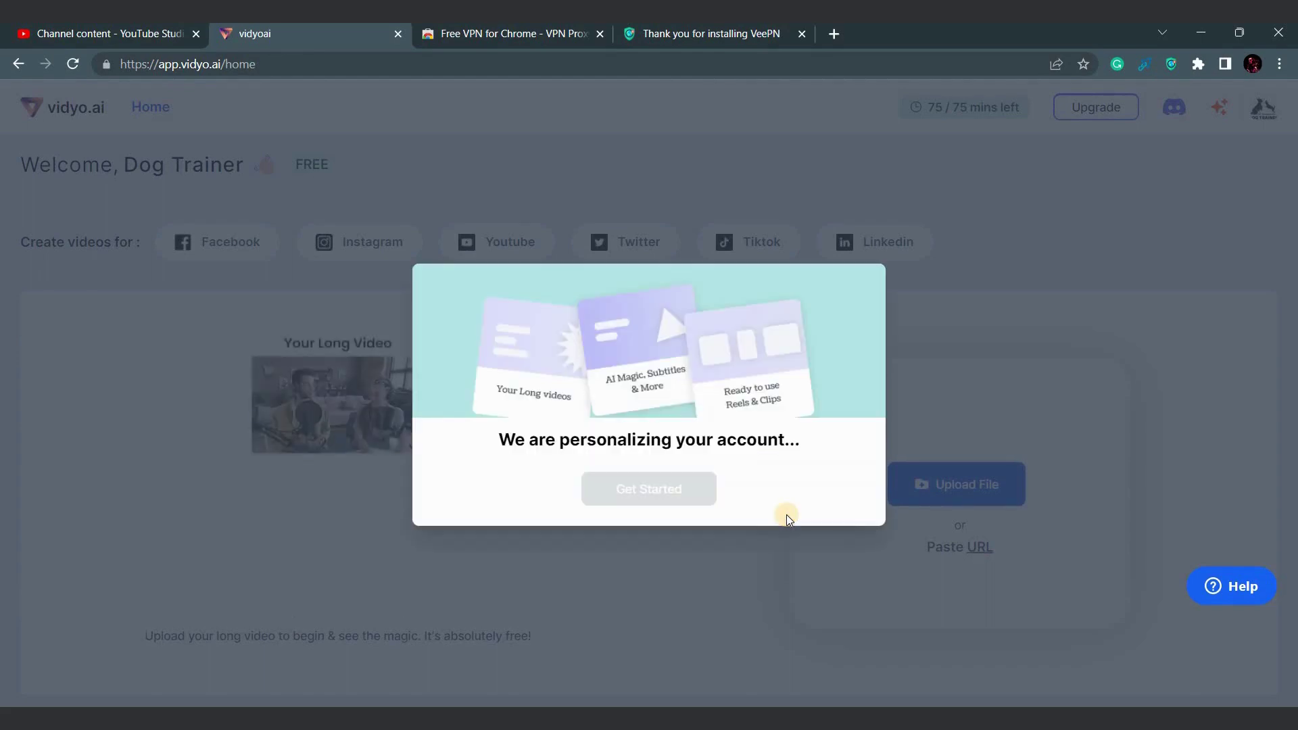
- Click Get Started in the 'We are personalizing your account' modal
click(691, 504)
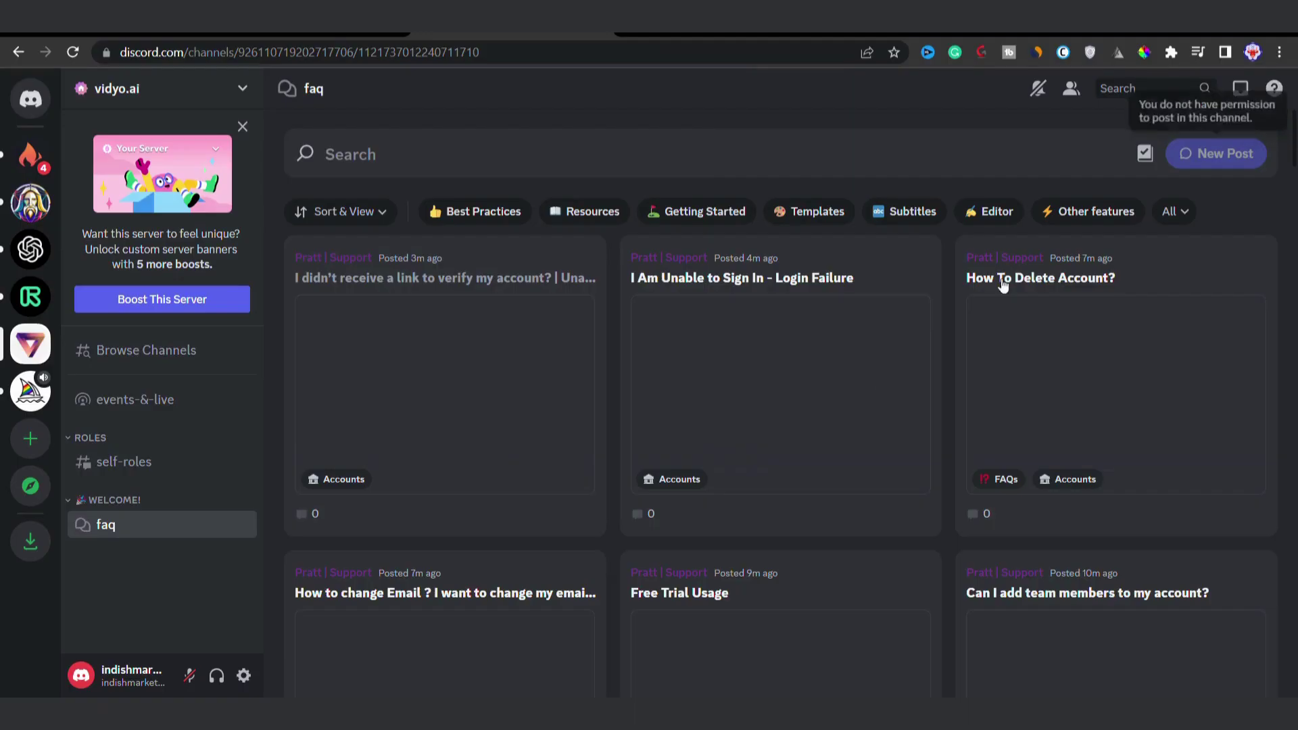
scroll(844, 450, down, 5)
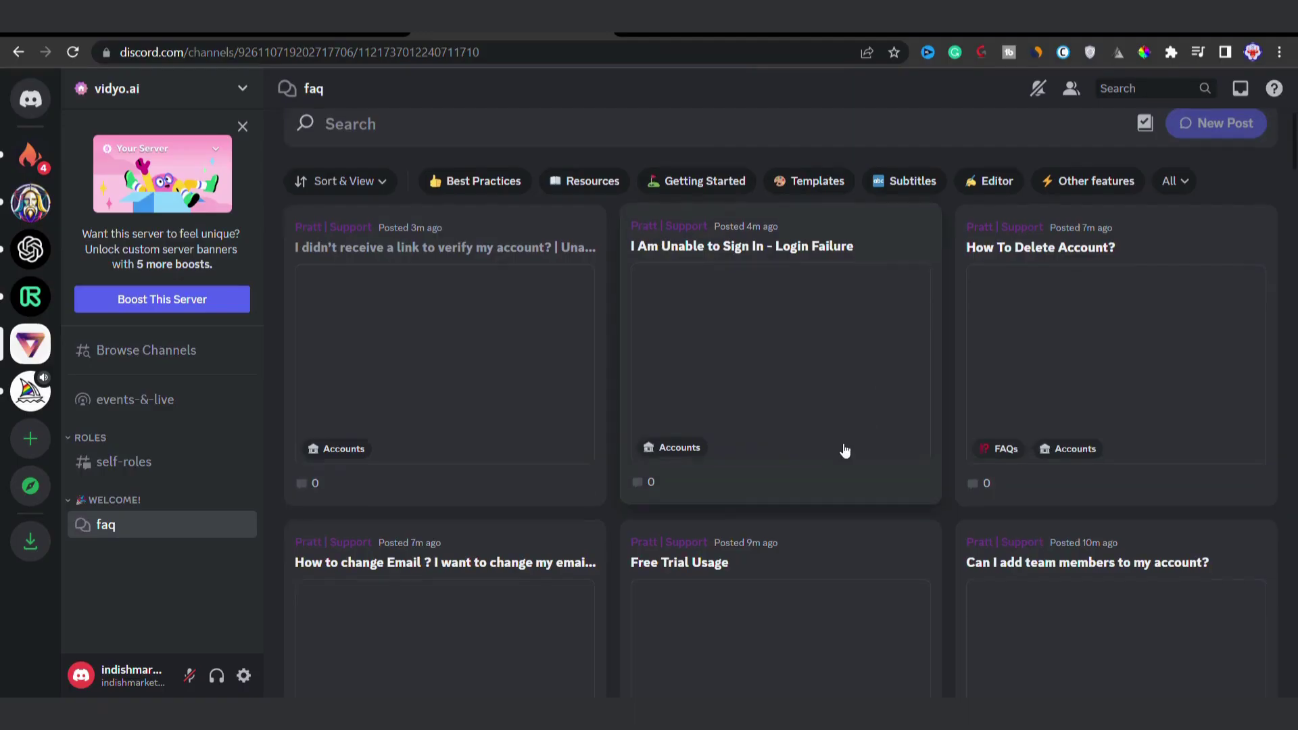
scroll(843, 450, up, 3)
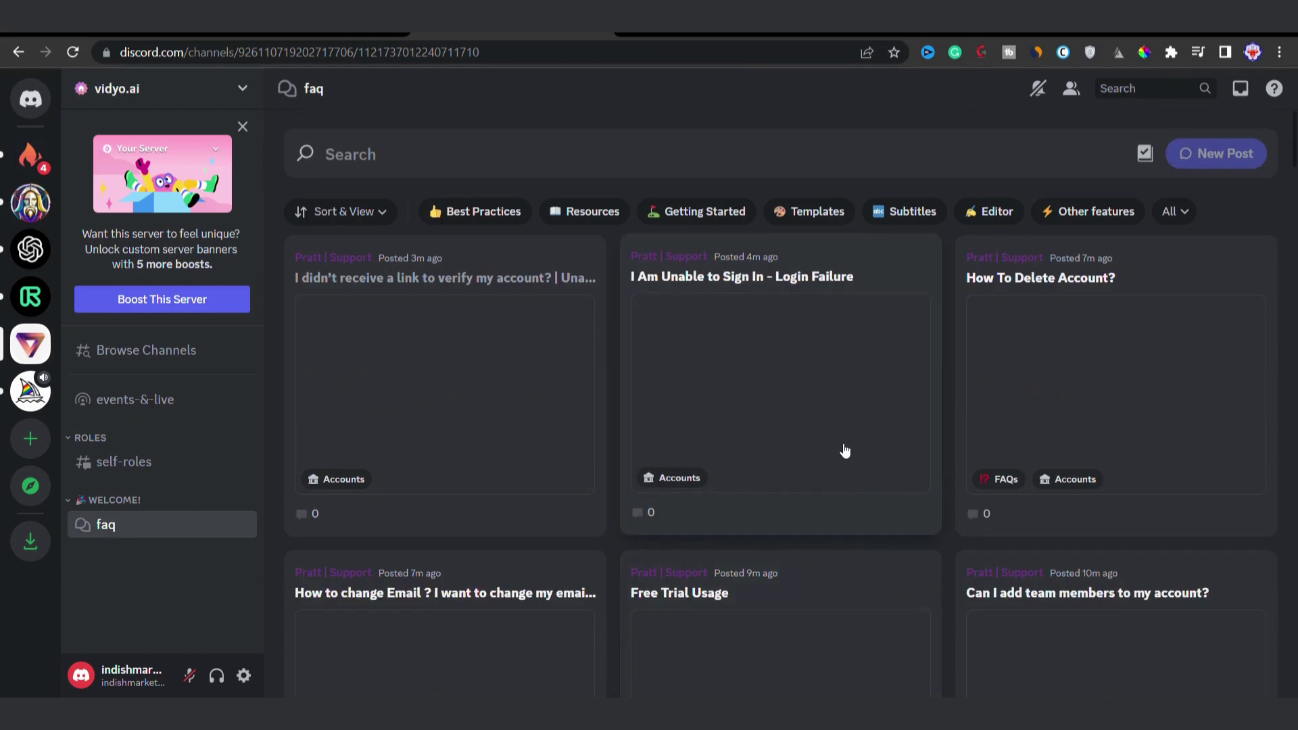
scroll(843, 450, down, 3)
scroll(843, 450, down, 3)
scroll(843, 451, down, 3)
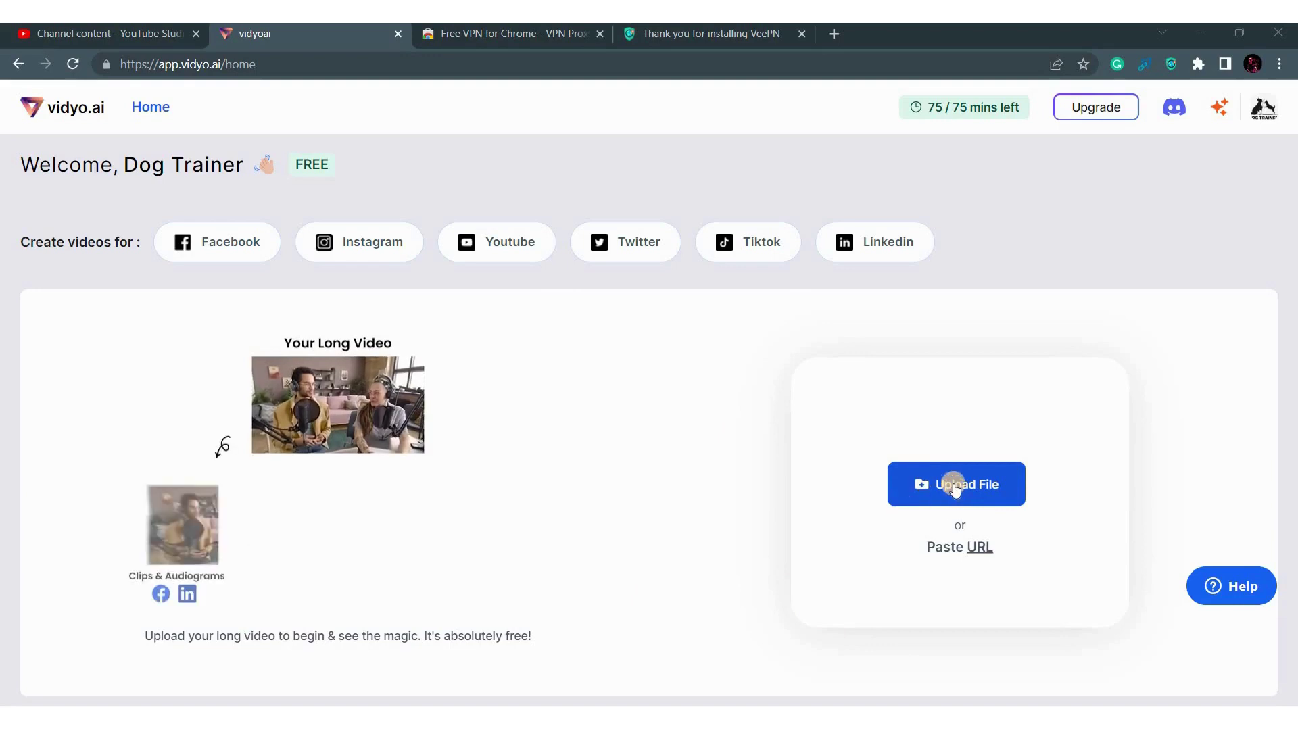
- Paste the 'How Andrew Tate Got Rich' YouTube share link into Paste URL and start the import
click(985, 548)
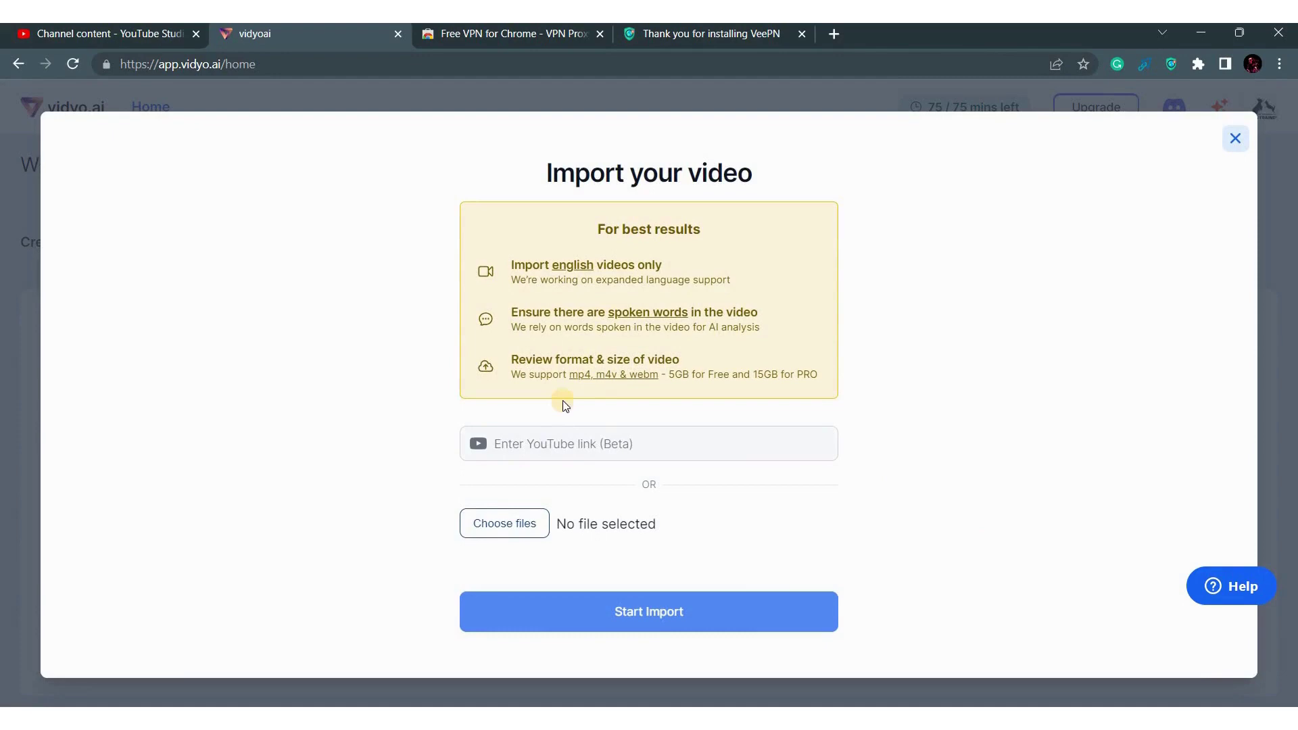
click(513, 443)
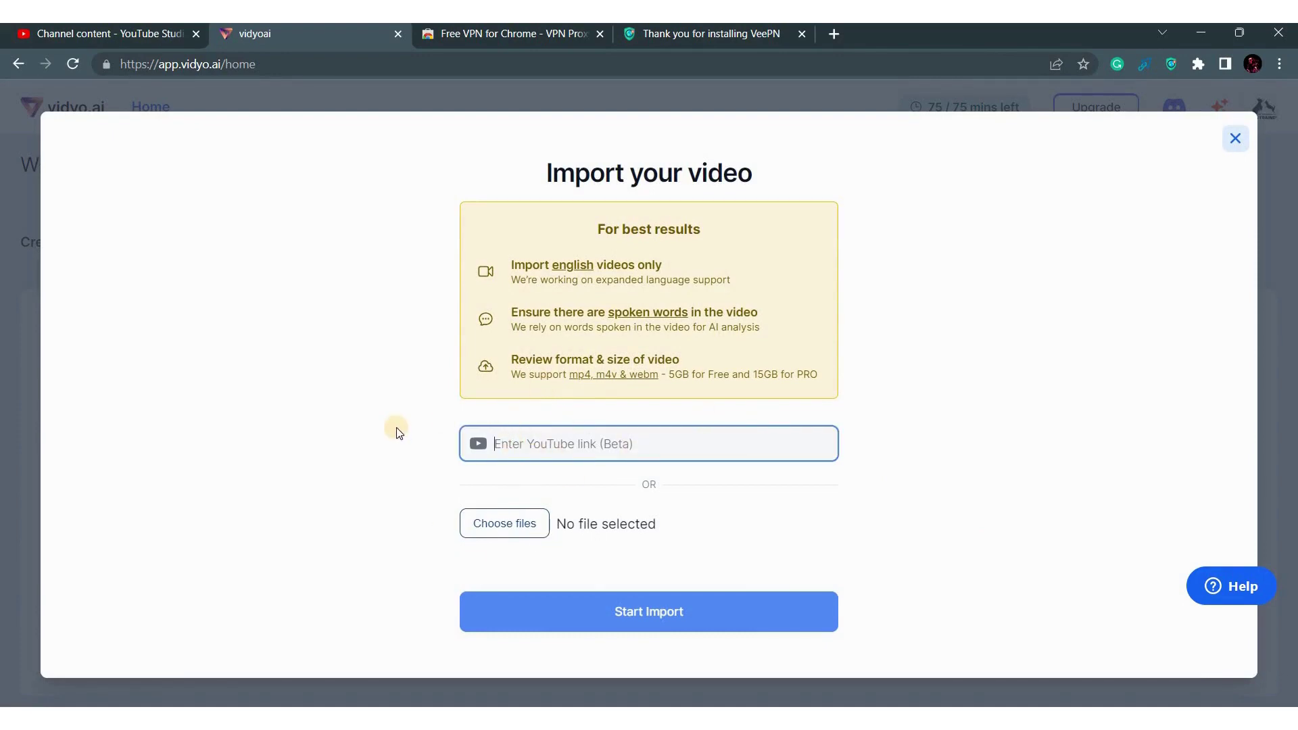
click(386, 517)
click(507, 523)
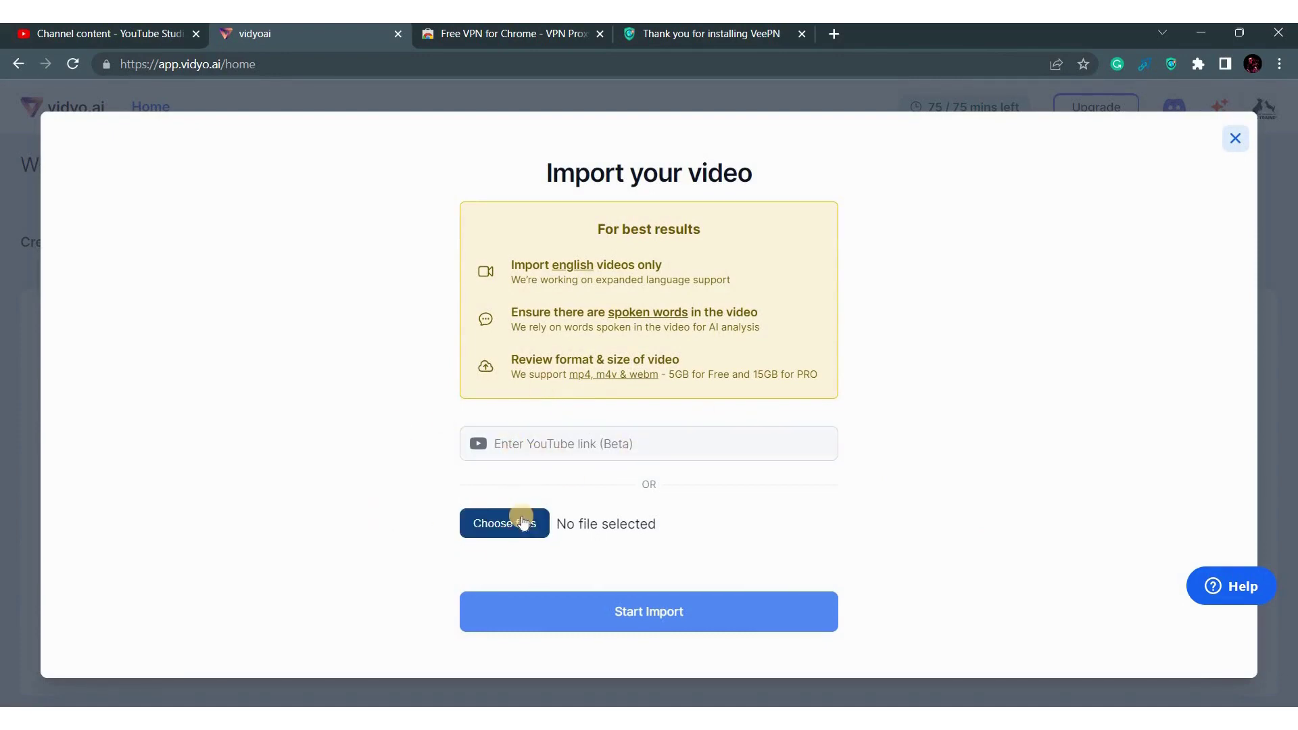
click(568, 444)
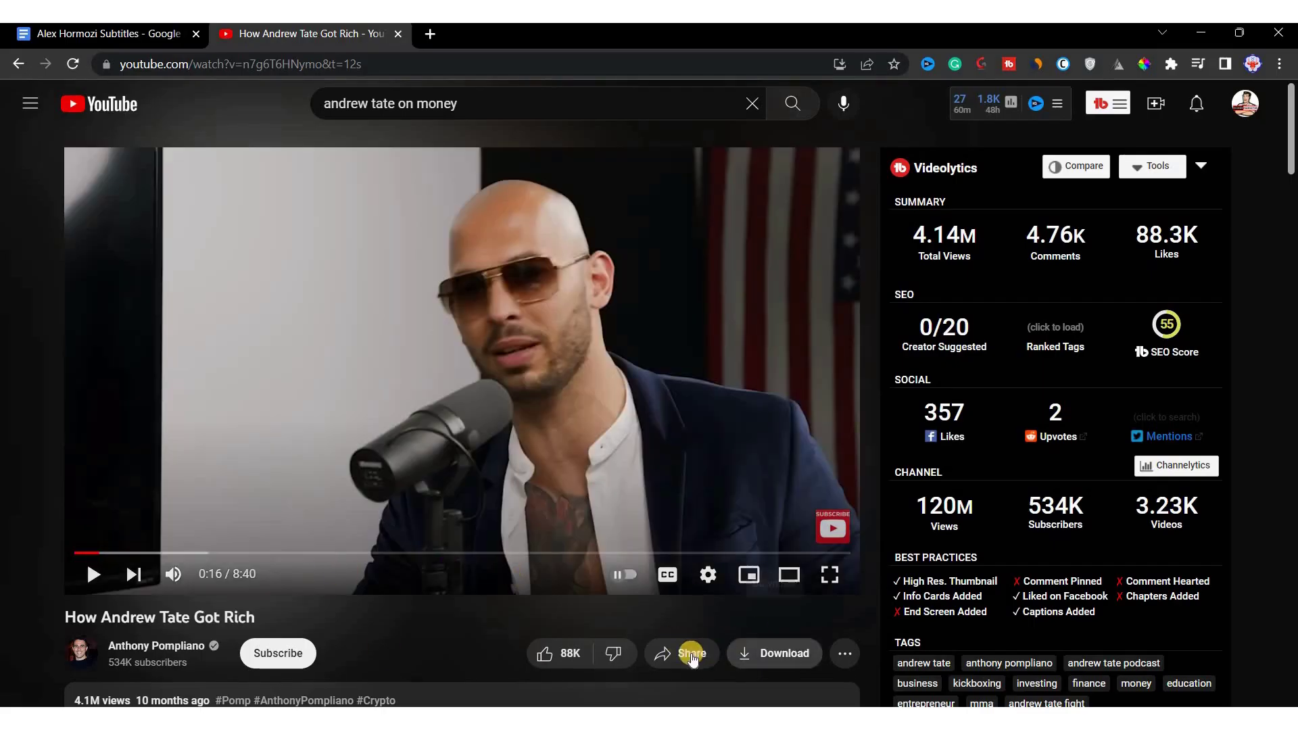
click(689, 654)
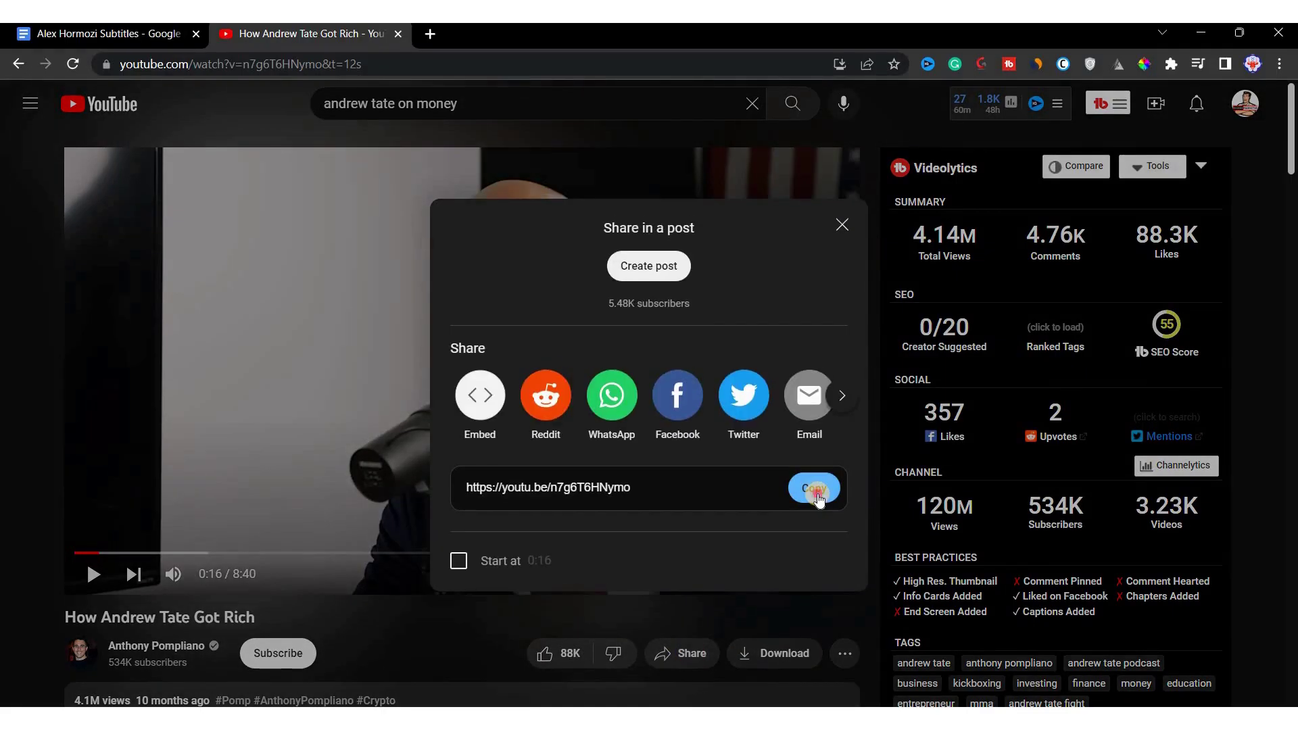
click(813, 488)
key(Escape)
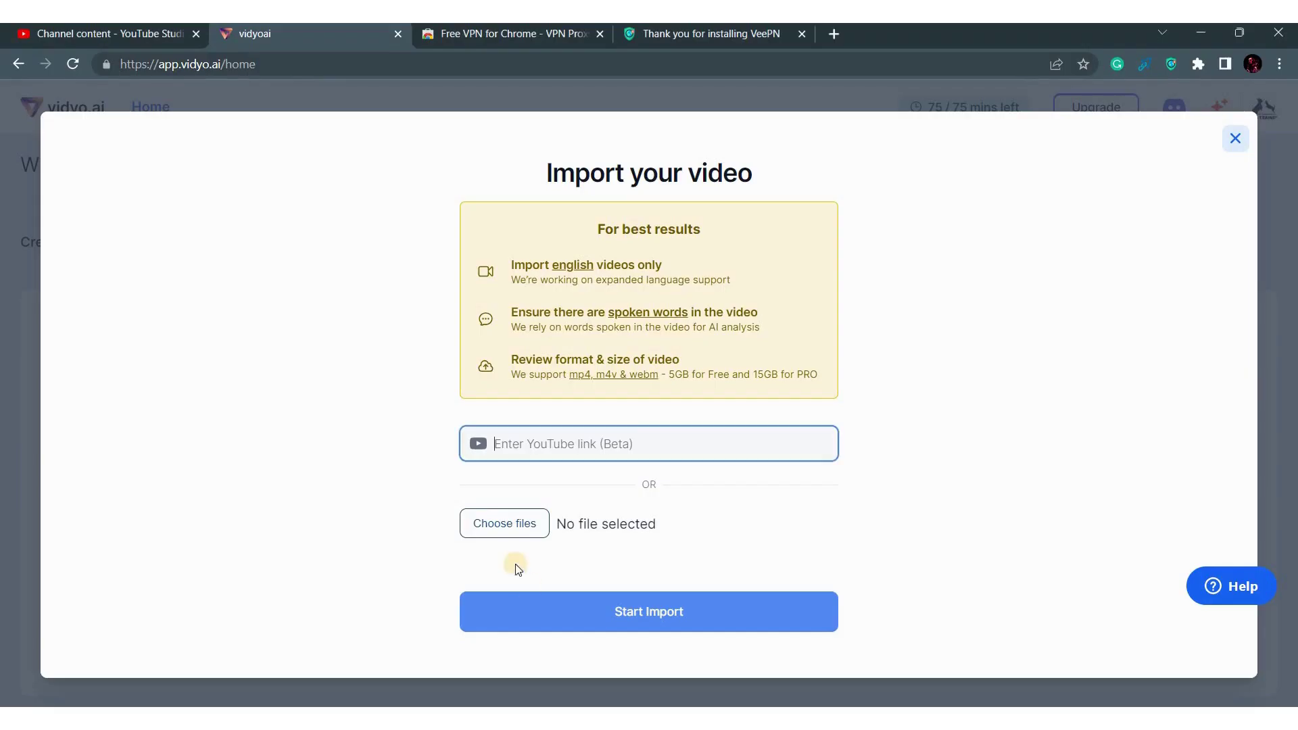
key(ctrl+v)
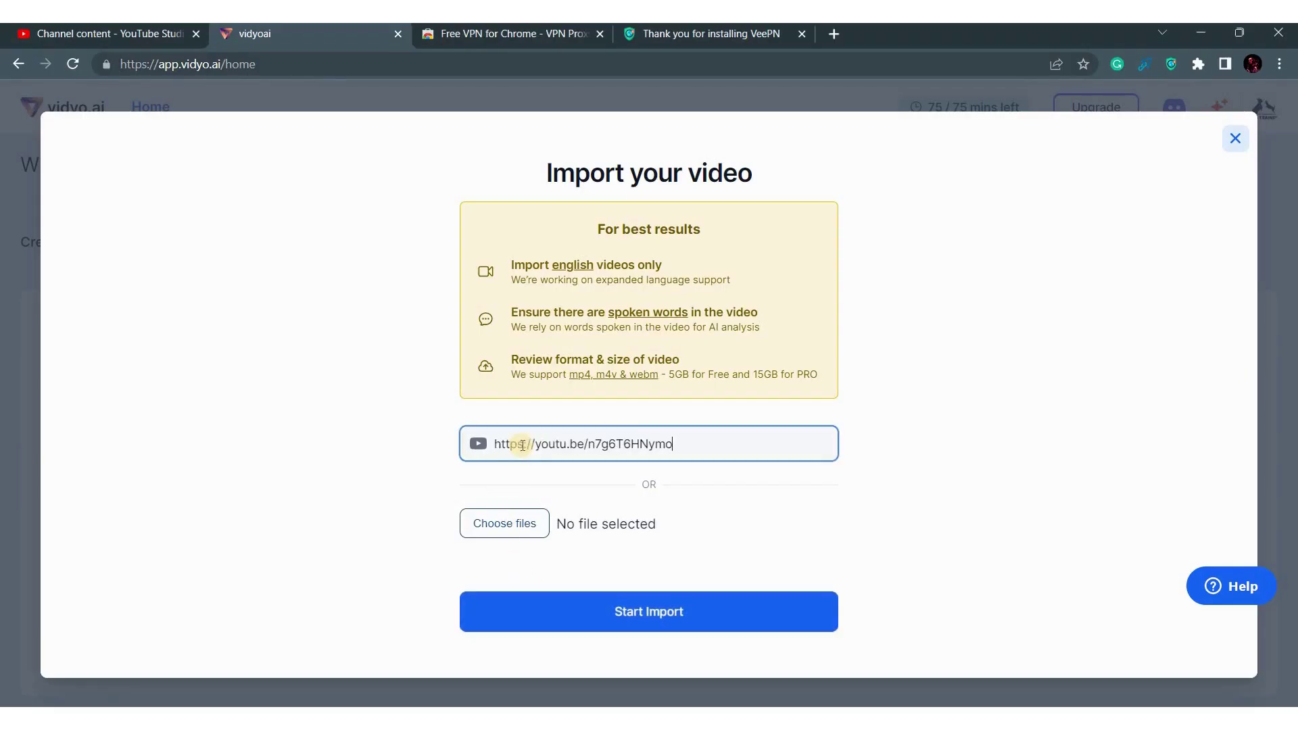
click(641, 607)
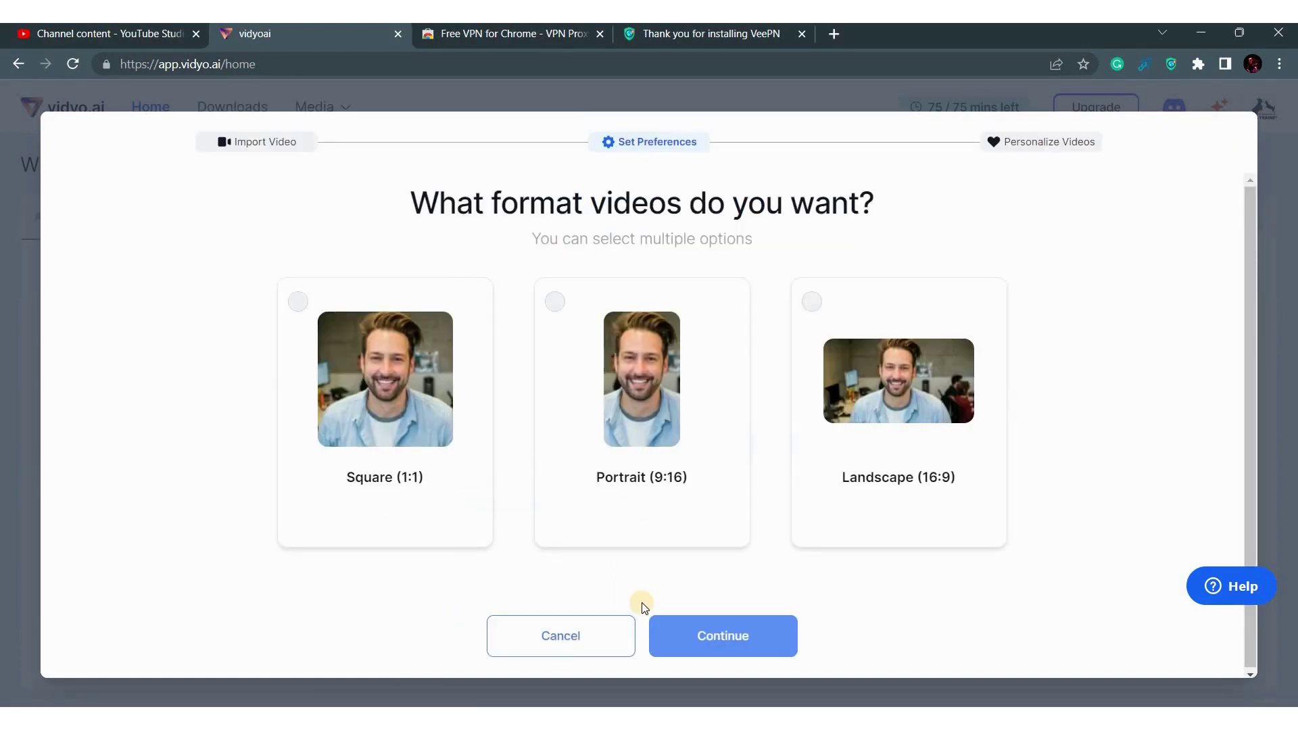
- Choose Portrait (9:16) format and select three portrait templates
click(555, 301)
click(727, 629)
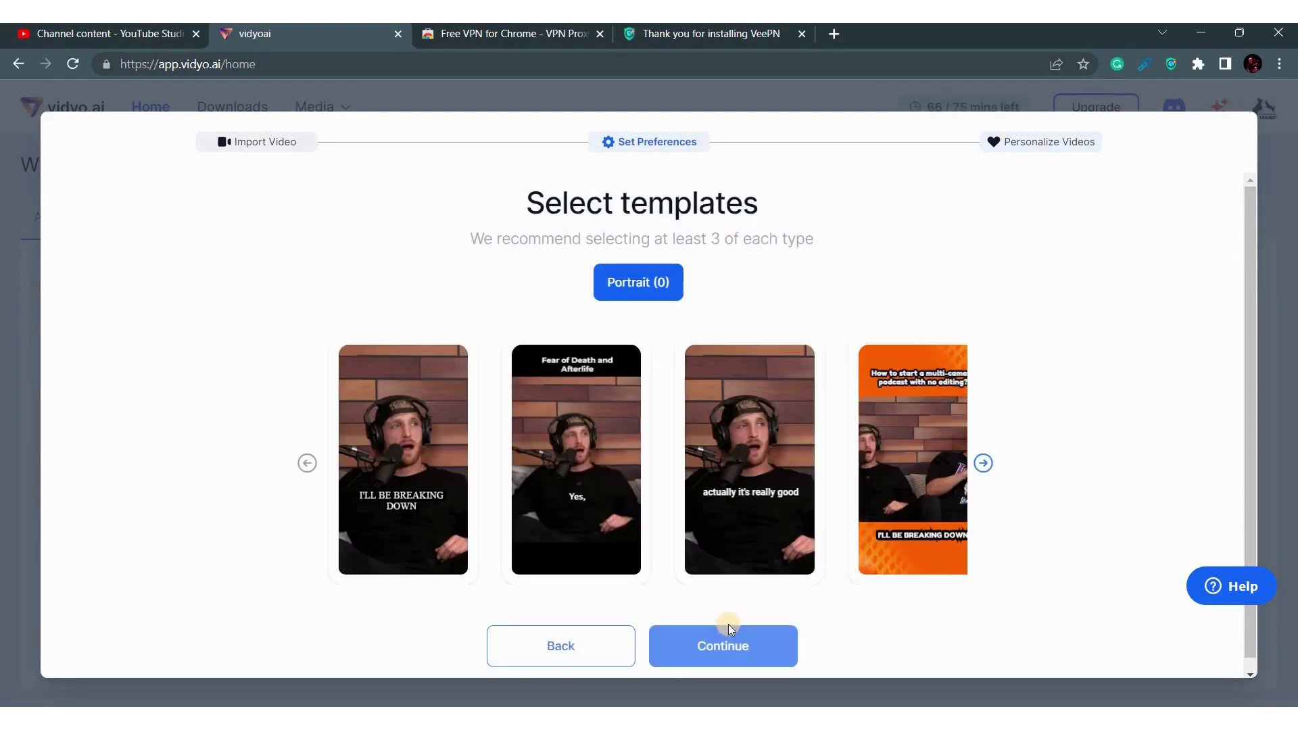
click(455, 469)
click(576, 461)
click(750, 461)
click(721, 646)
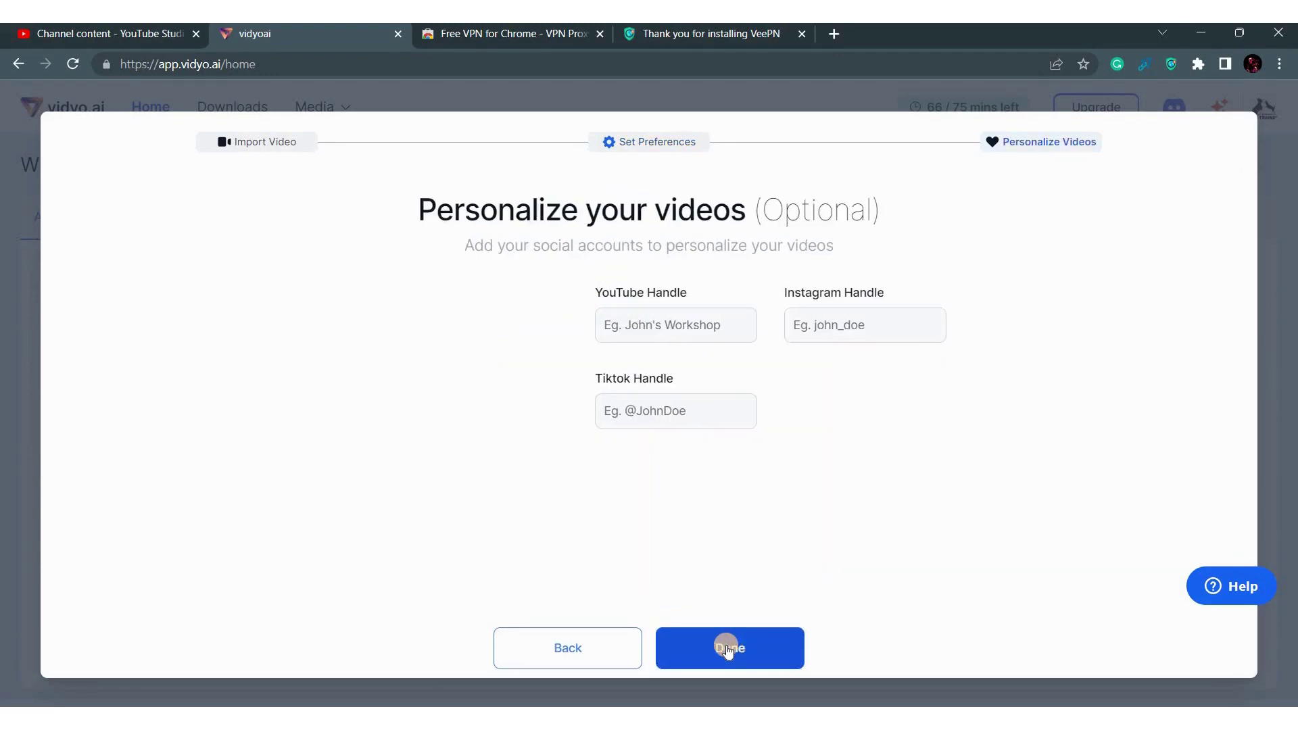
- Add a YouTube handle, save these preferences for future videos, and go to the dashboard
click(690, 329)
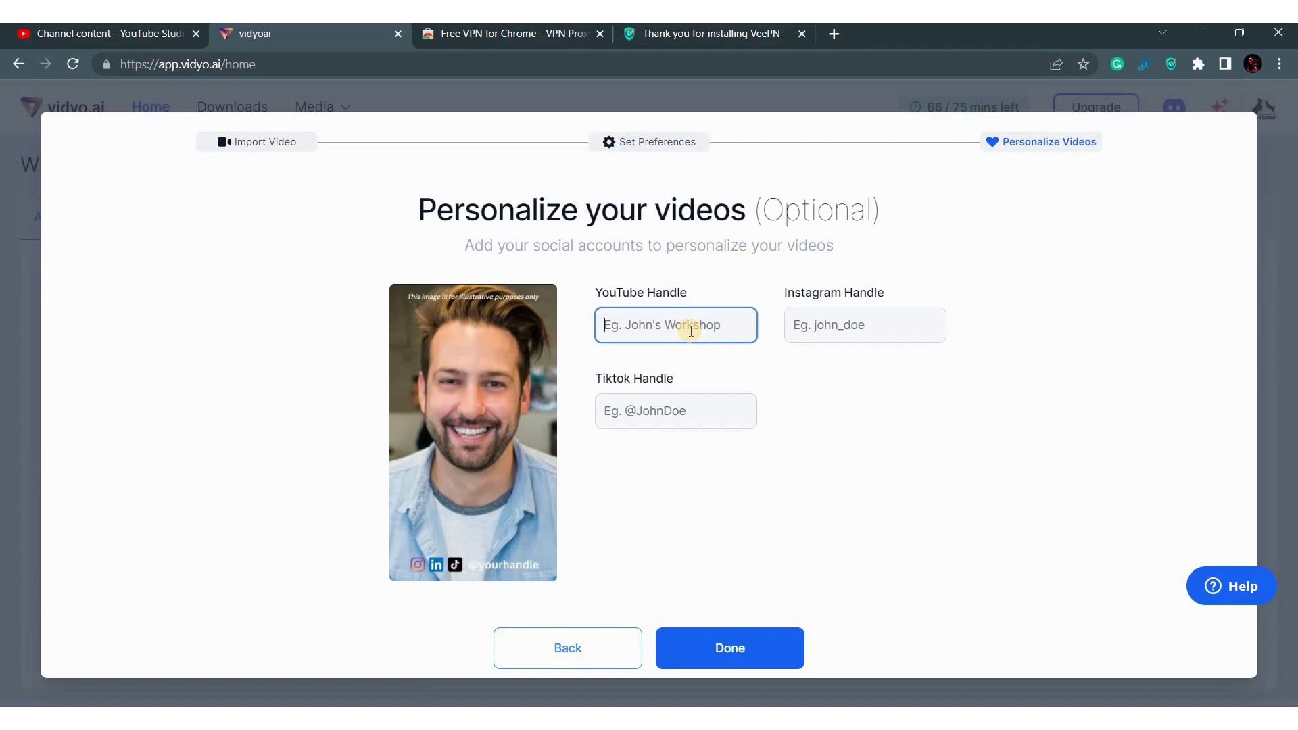
text(mdmirshakeleder)
click(724, 646)
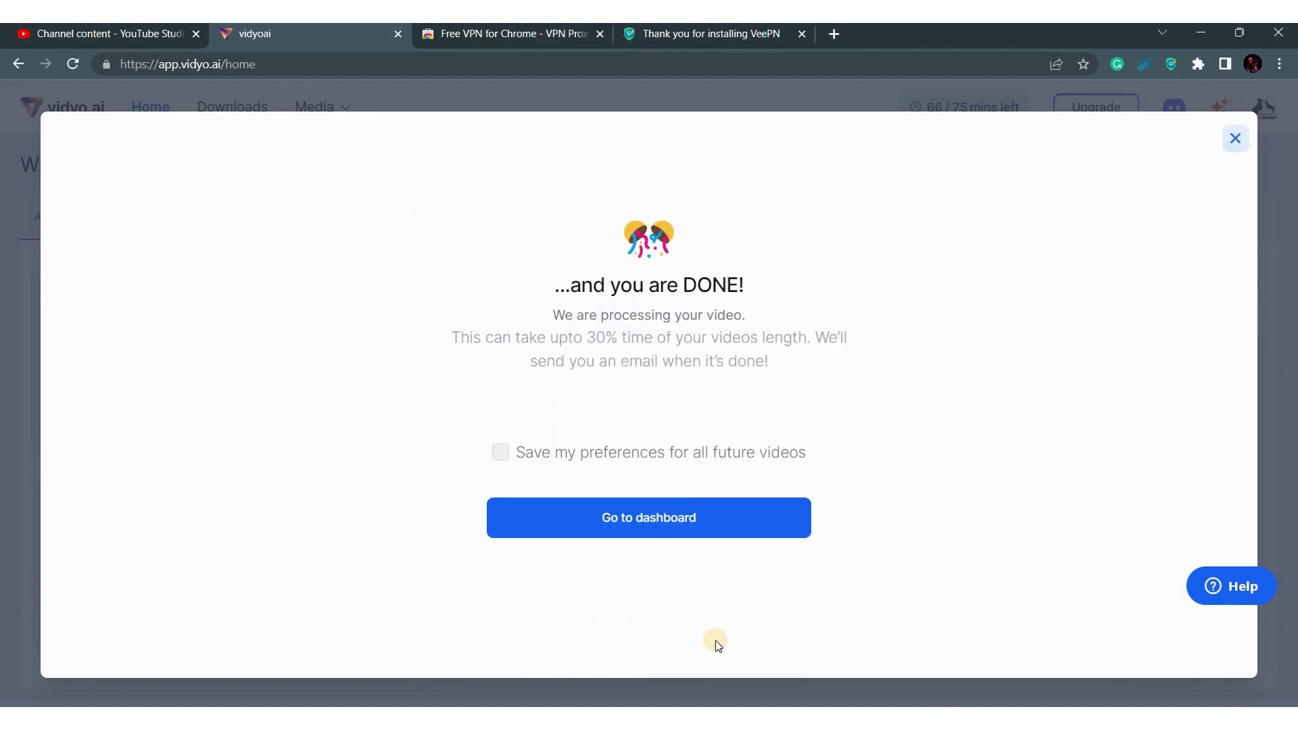
click(498, 453)
click(635, 532)
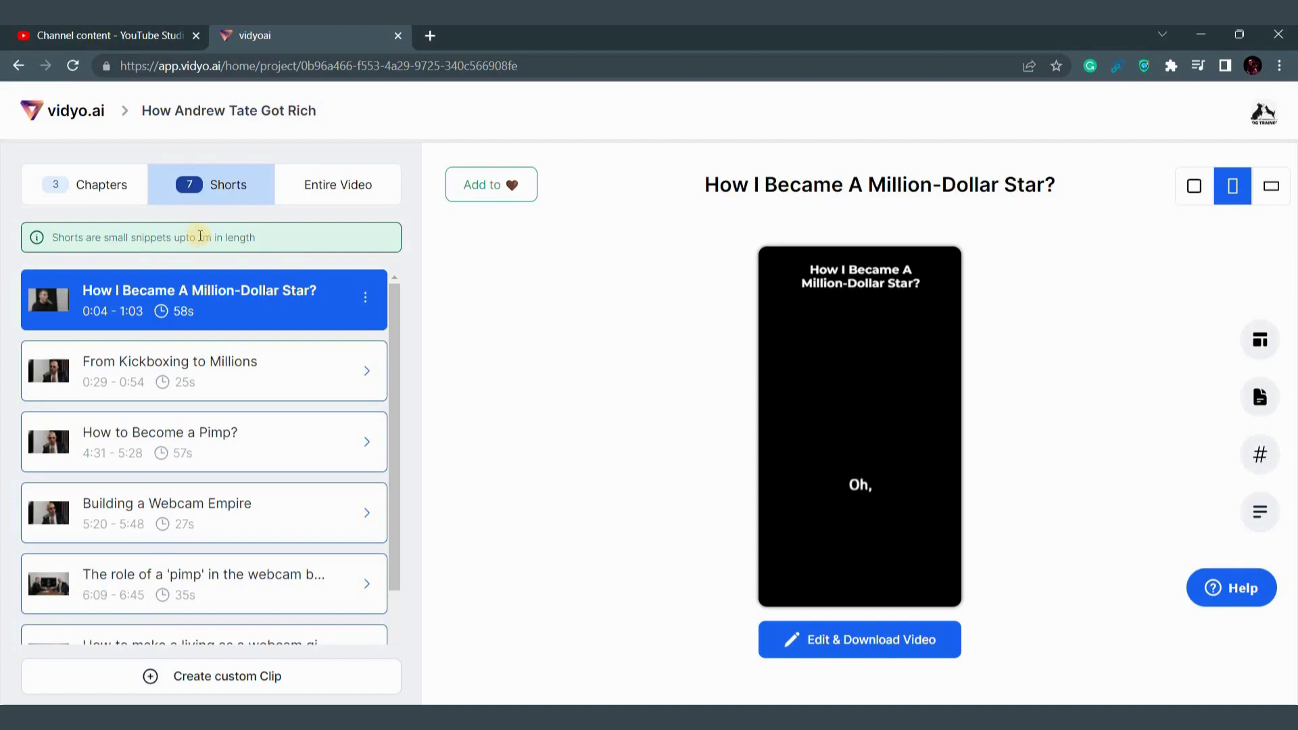
drag(198, 238, 269, 243)
click(145, 293)
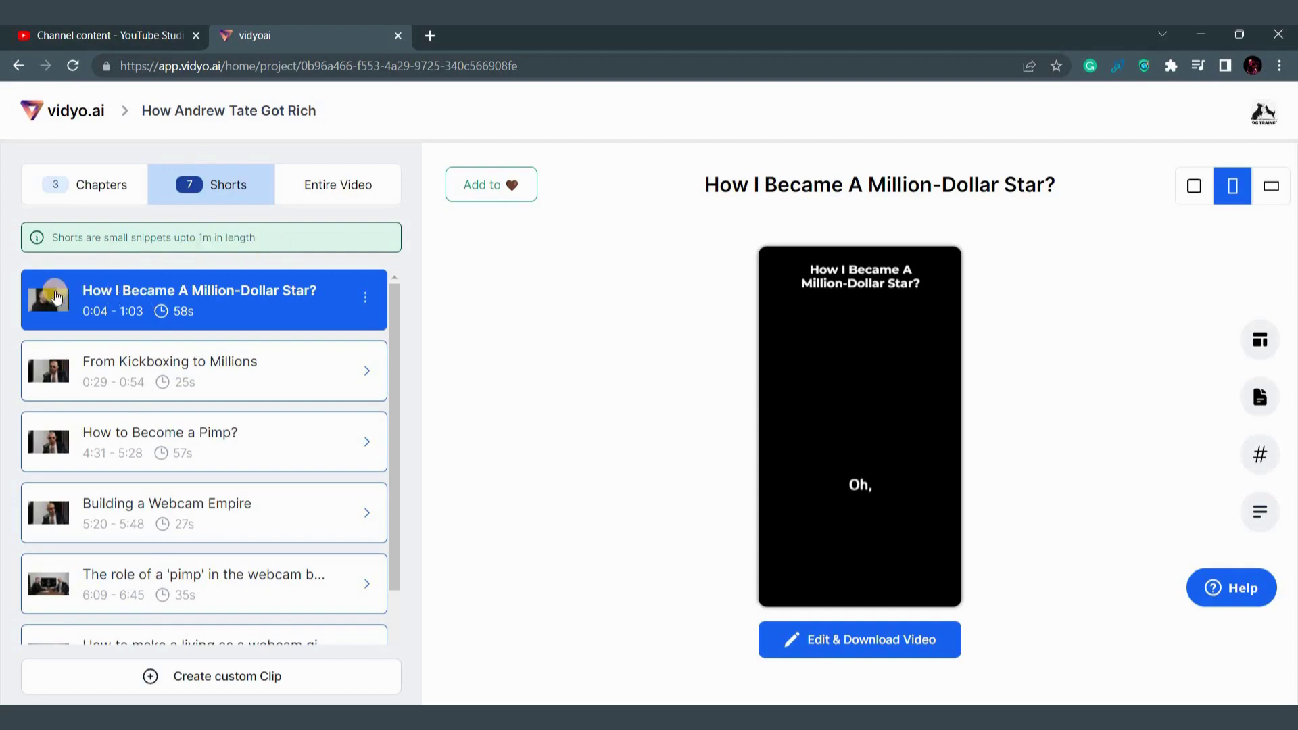
scroll(88, 434, down, 2)
scroll(88, 434, up, 3)
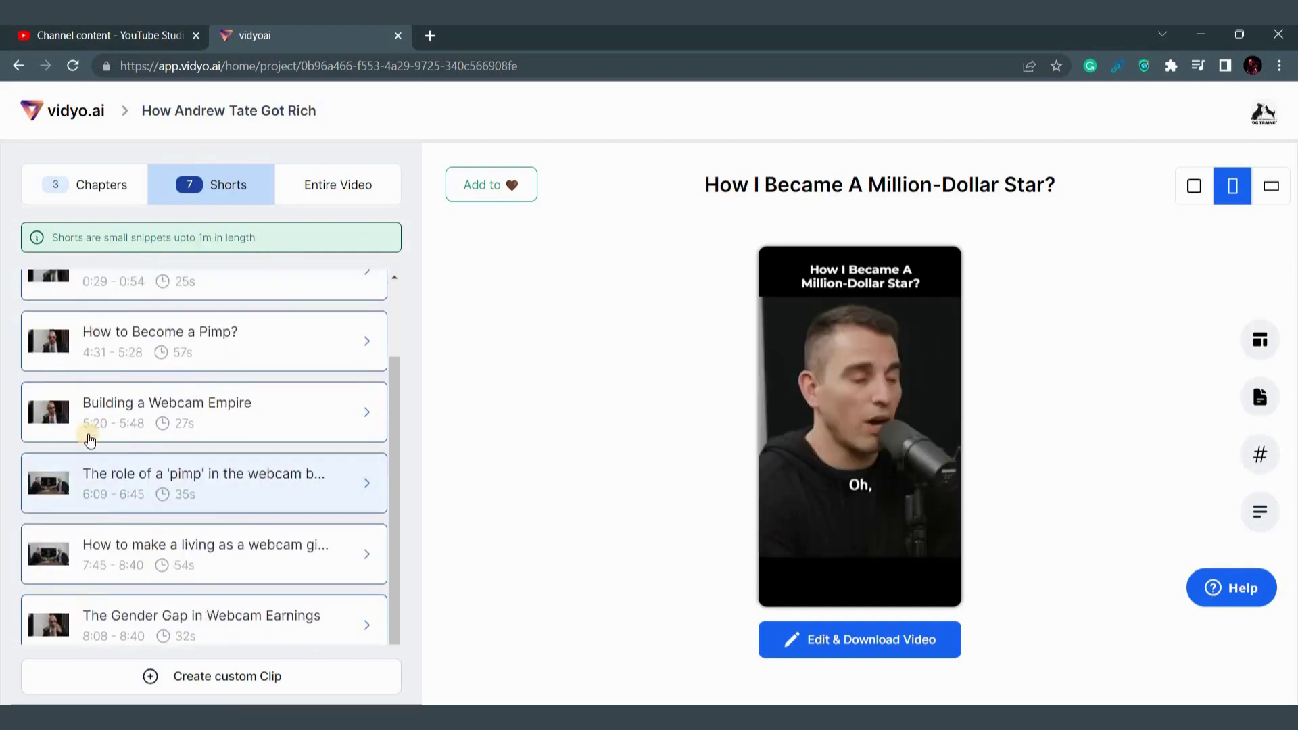
click(85, 286)
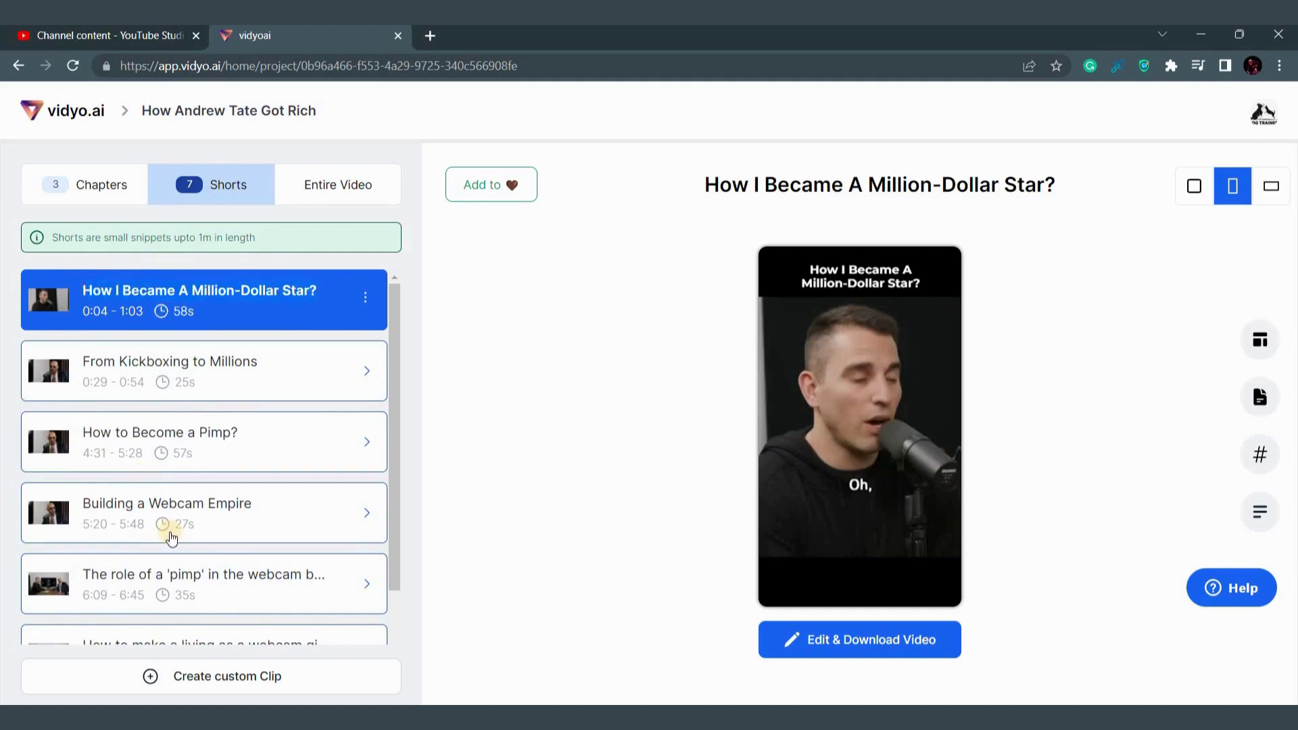
scroll(168, 534, down, 2)
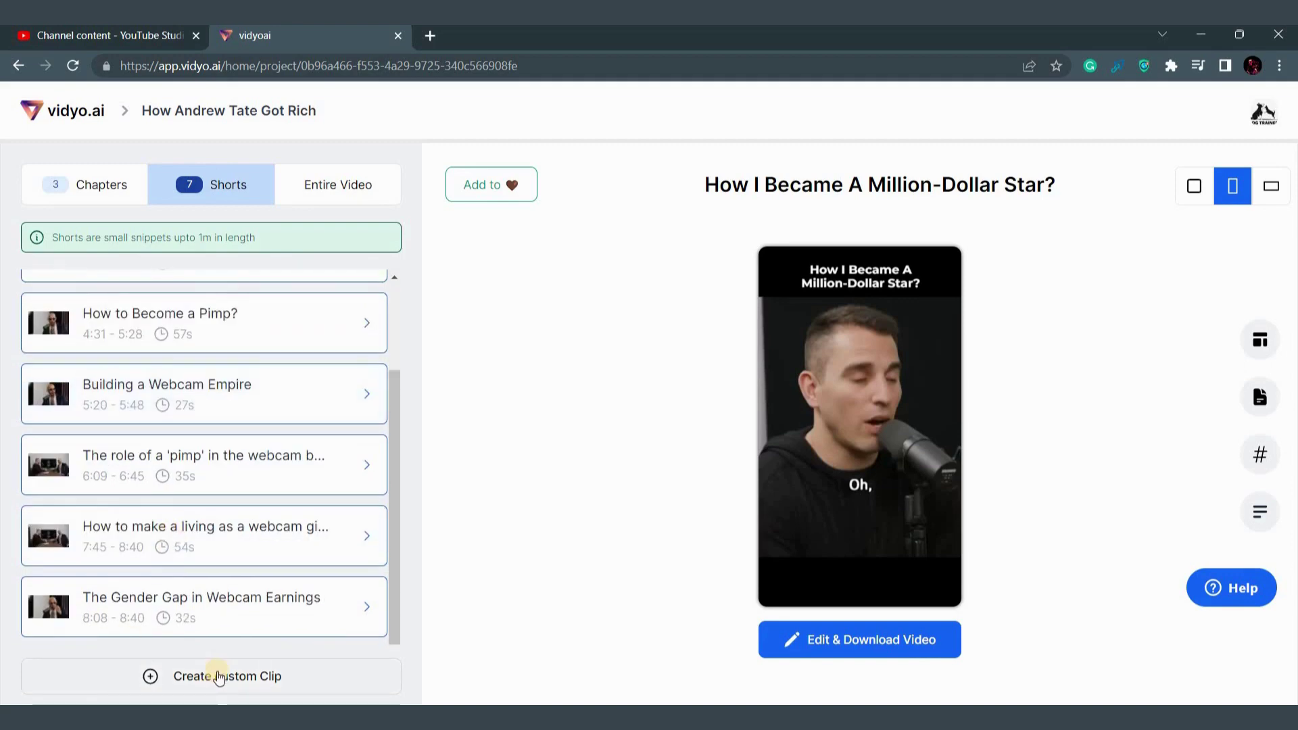
scroll(289, 447, up, 2)
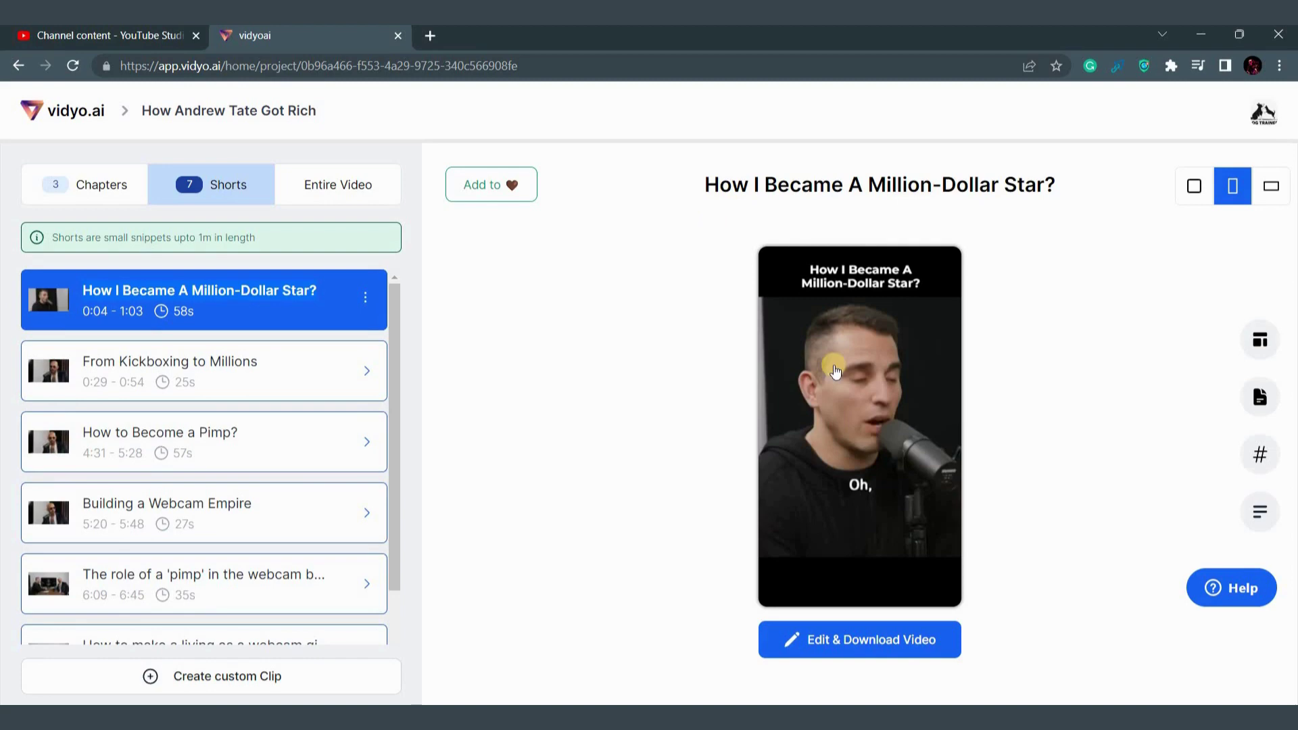
- Play and pause the 'How I Became A Million-Dollar Star?' preview, then open it for editing
click(863, 424)
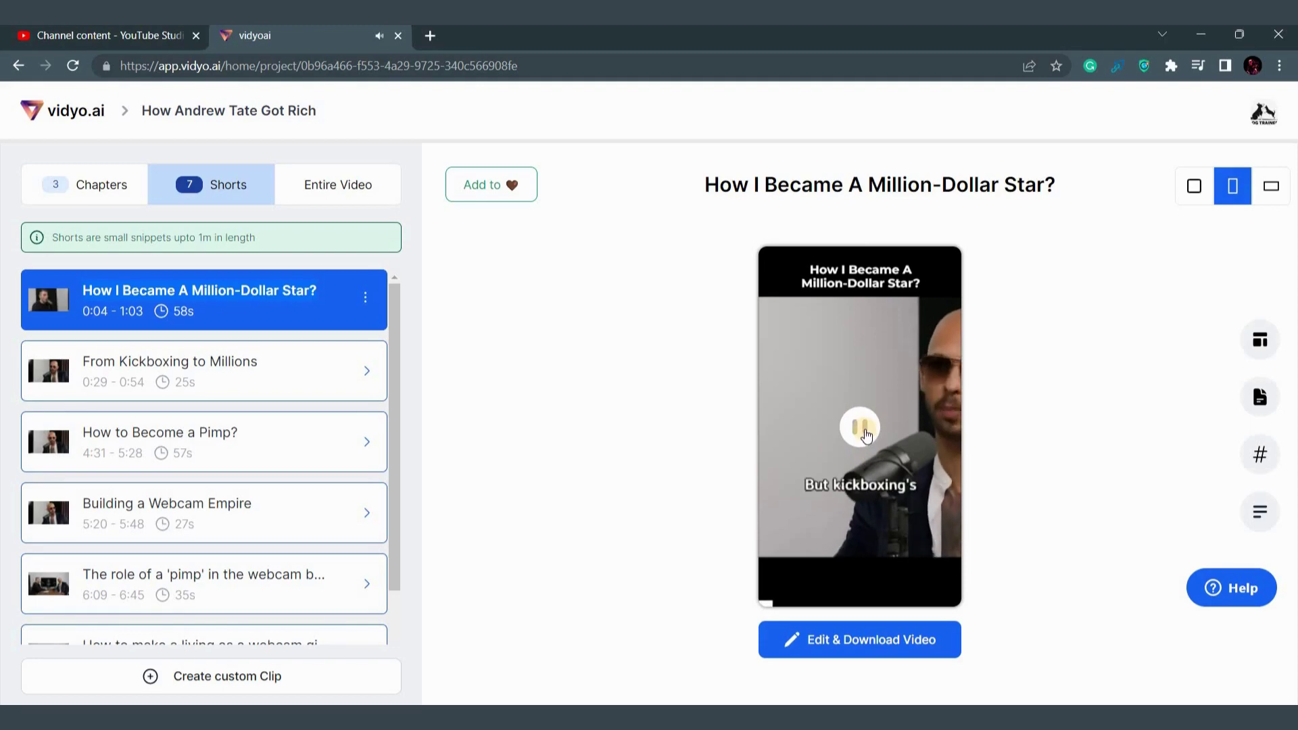
click(859, 428)
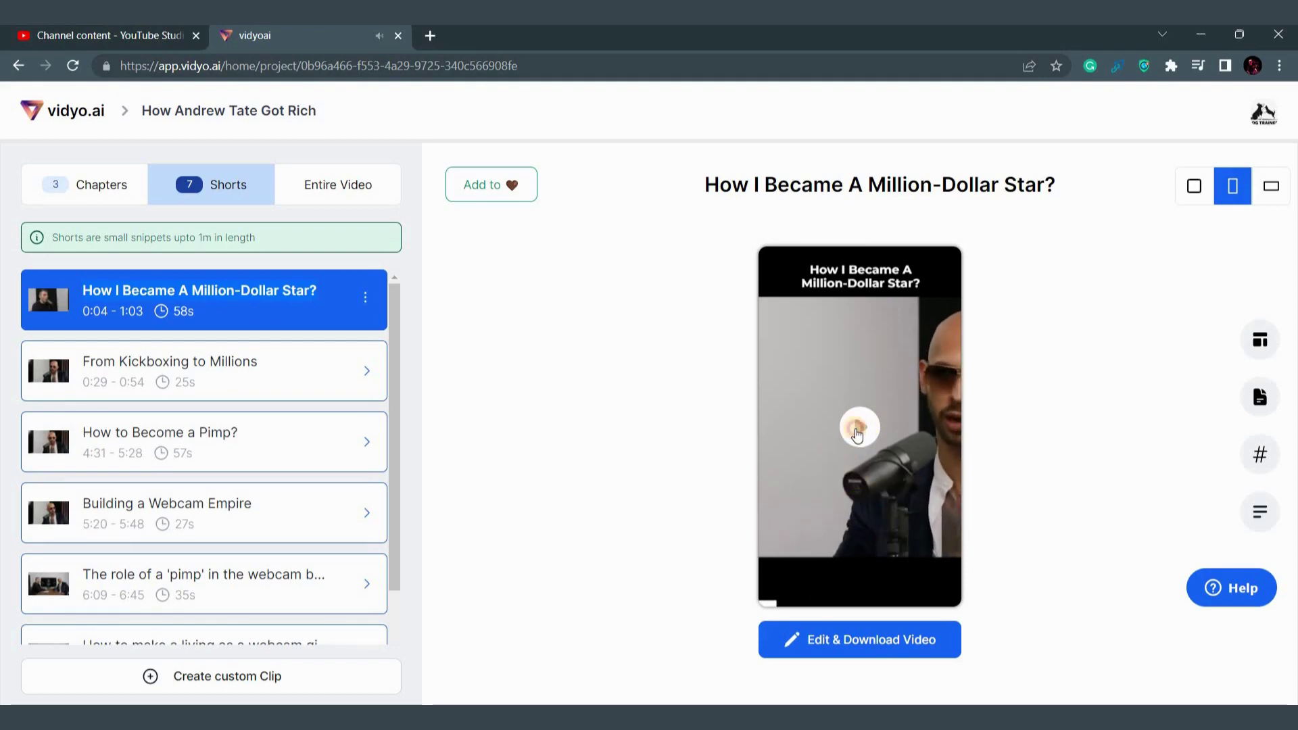
click(857, 433)
click(859, 425)
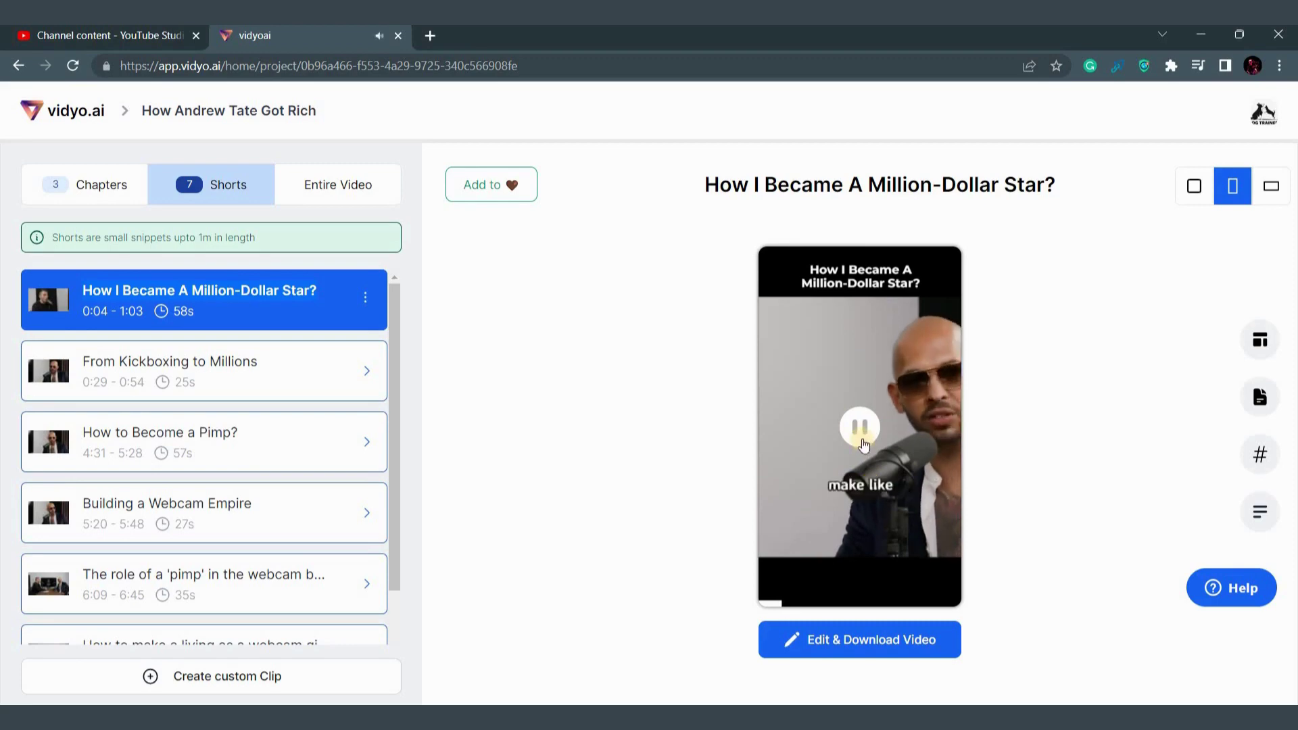
click(805, 642)
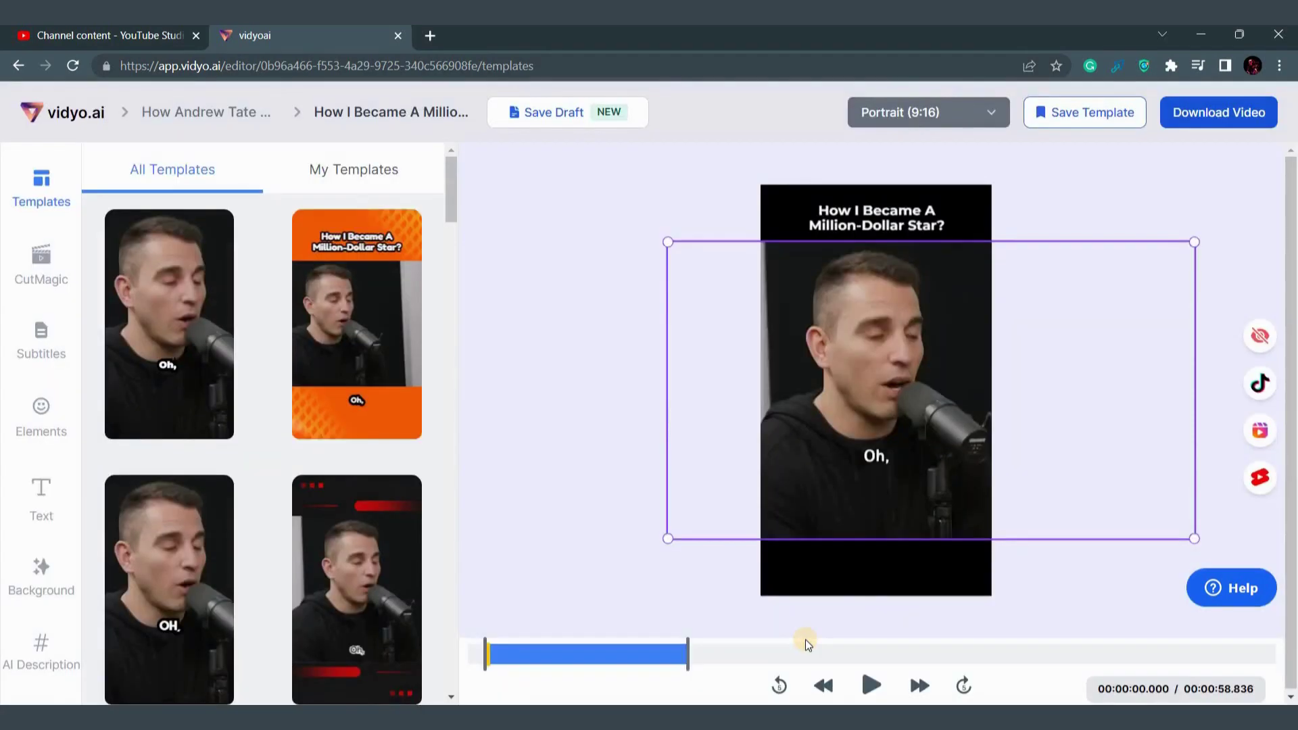
scroll(144, 535, down, 2)
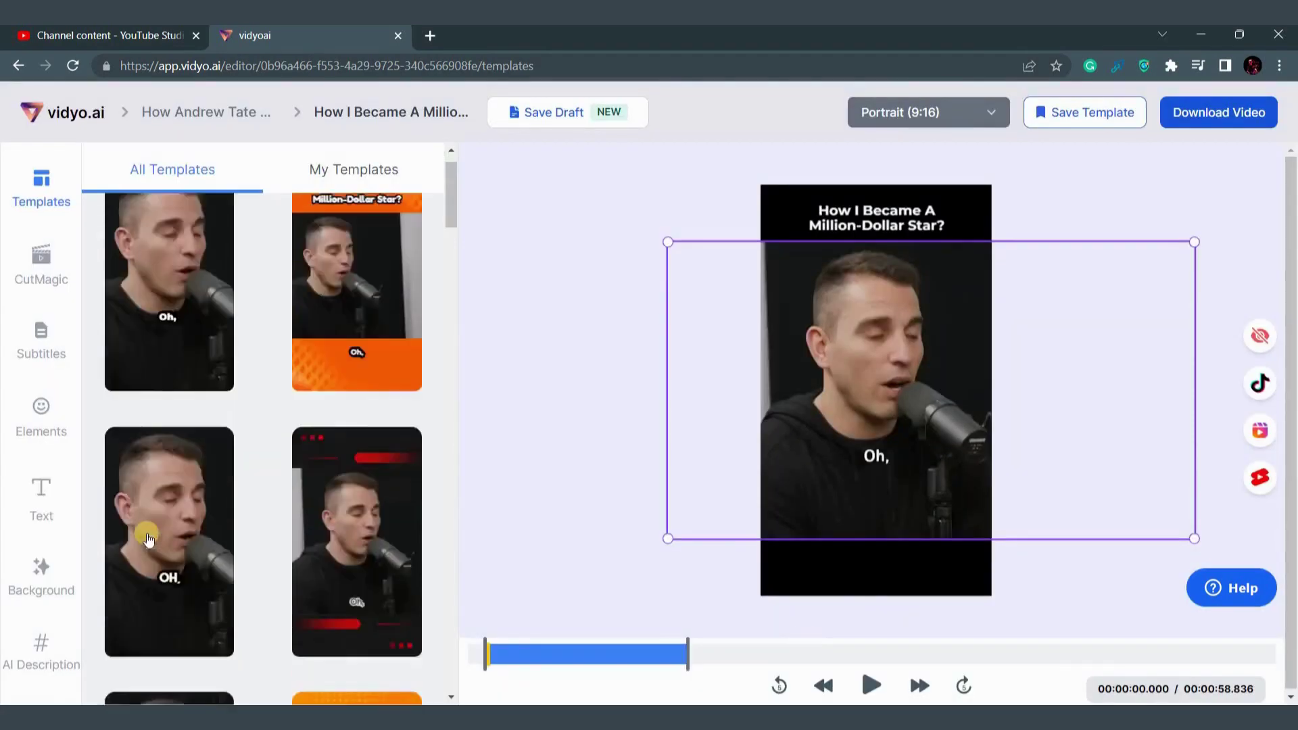
scroll(145, 535, down, 2)
scroll(145, 535, down, 2)
scroll(147, 537, down, 2)
scroll(147, 538, up, 5)
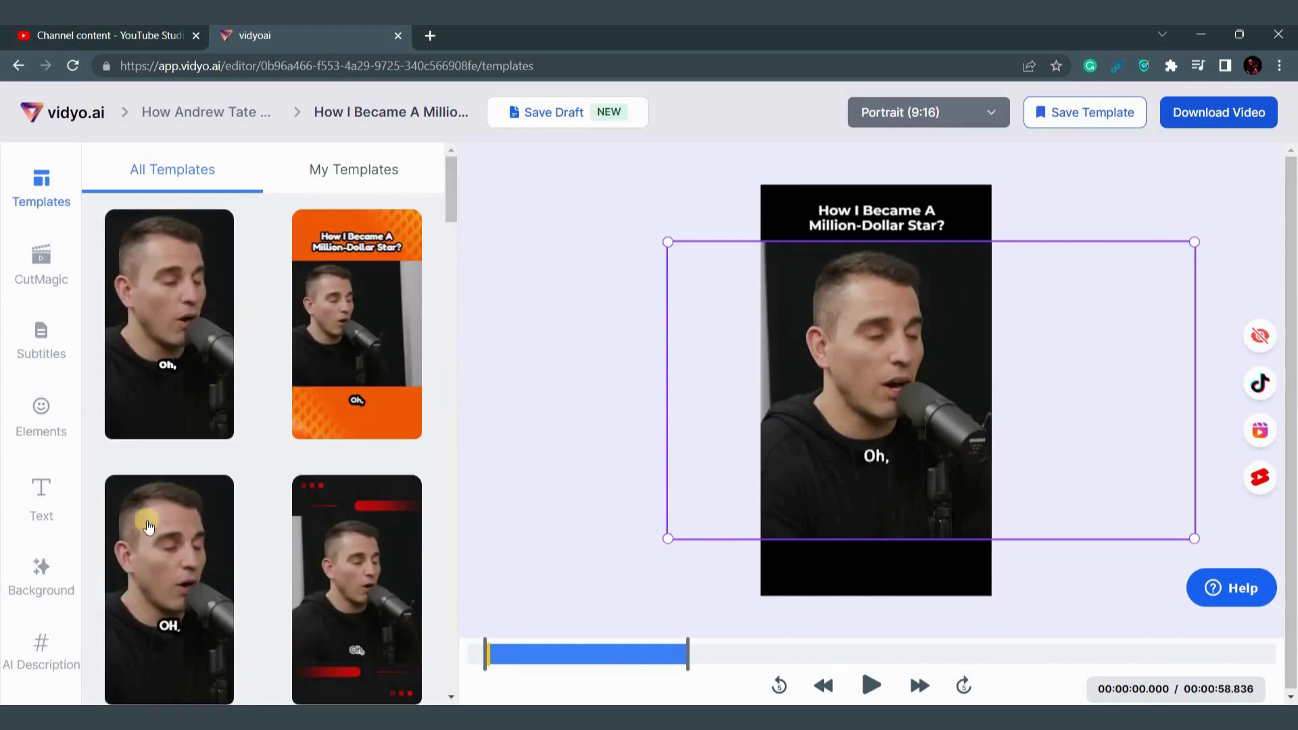
- Look through the CutMagic, Subtitles, Elements, Text, Background and AI panels, then enable CutMagic
click(58, 286)
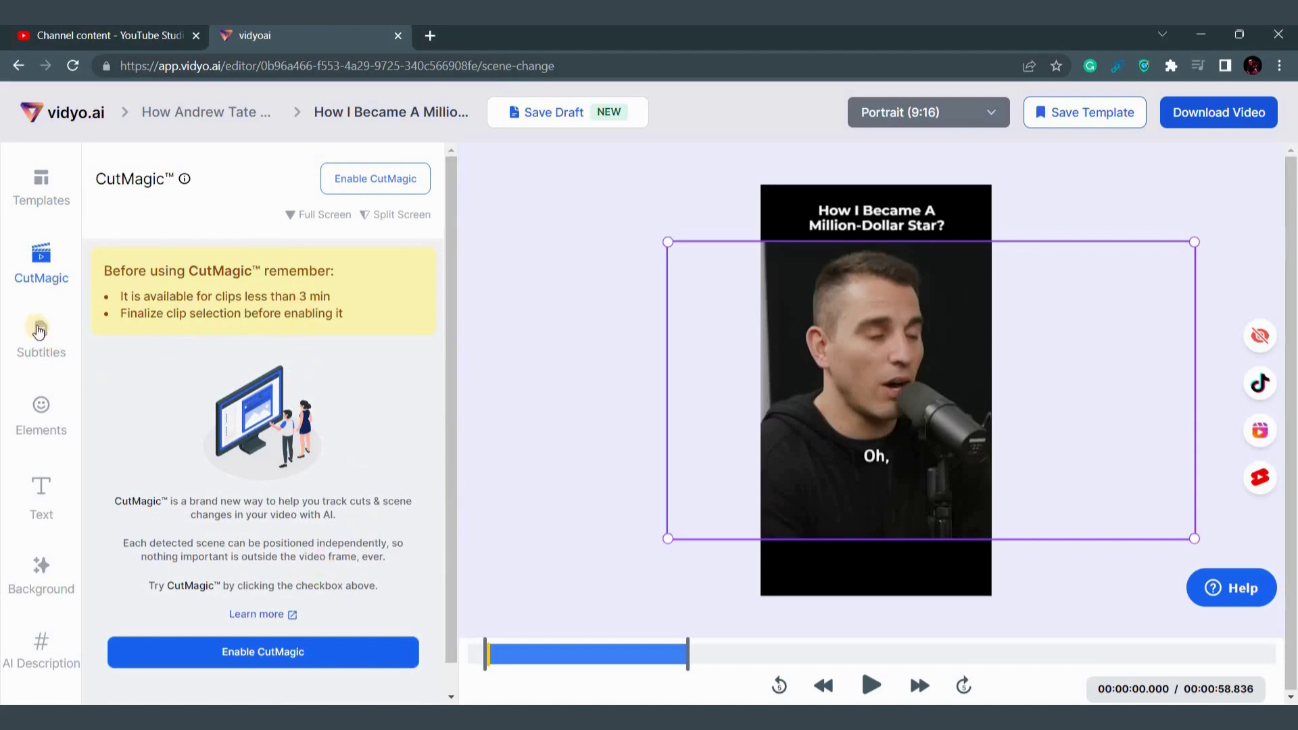
click(37, 332)
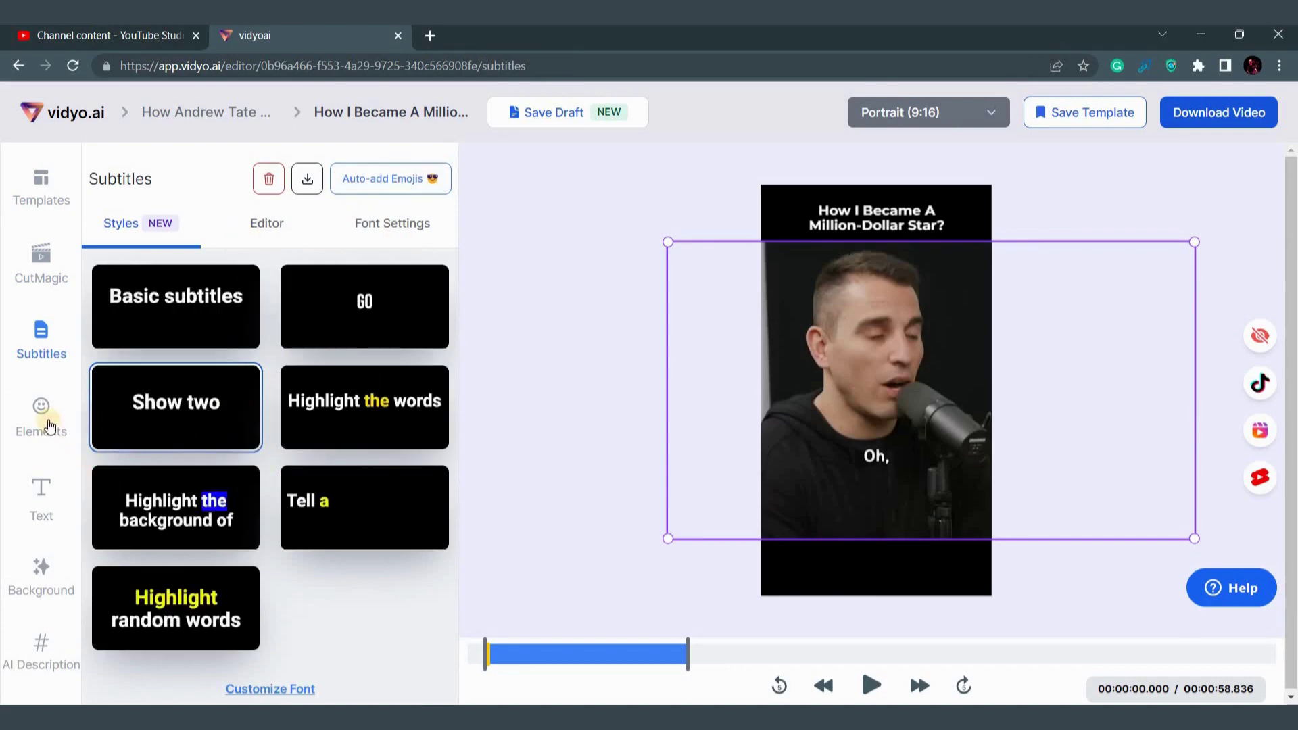
click(42, 416)
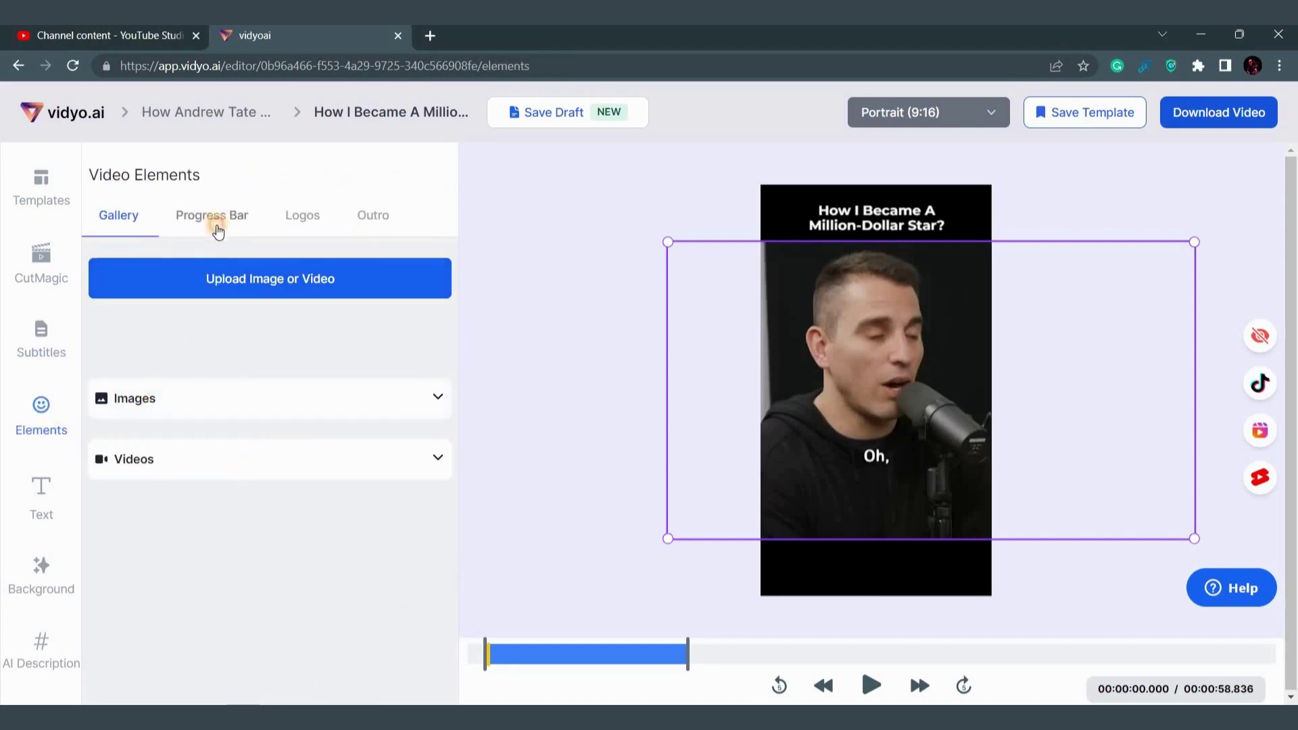
click(217, 232)
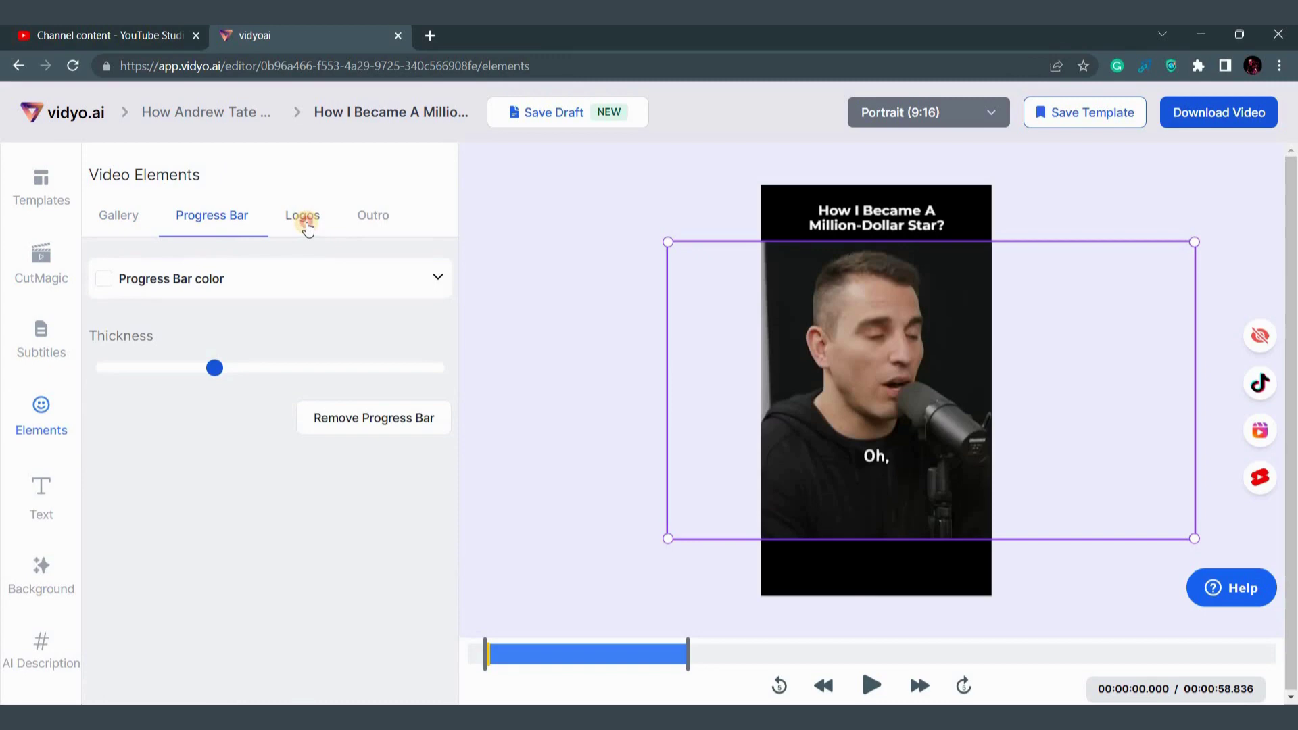
click(372, 215)
click(41, 497)
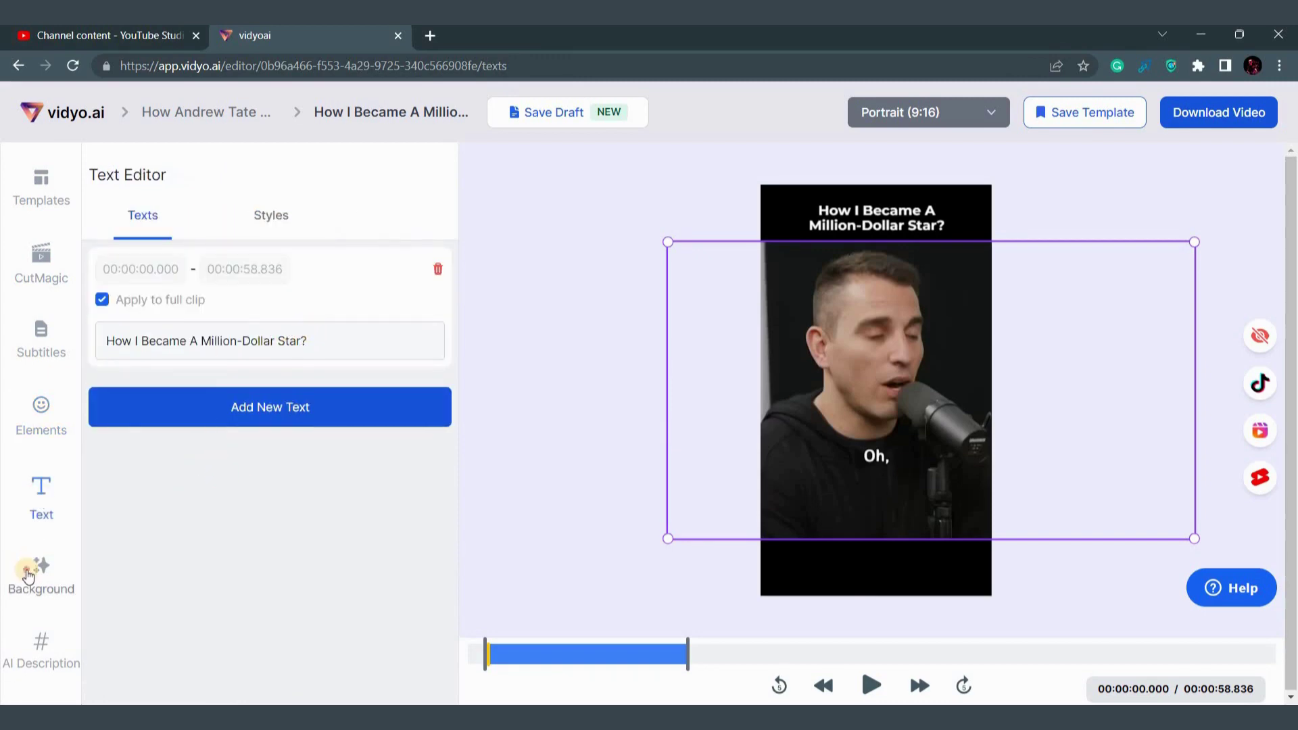
click(29, 577)
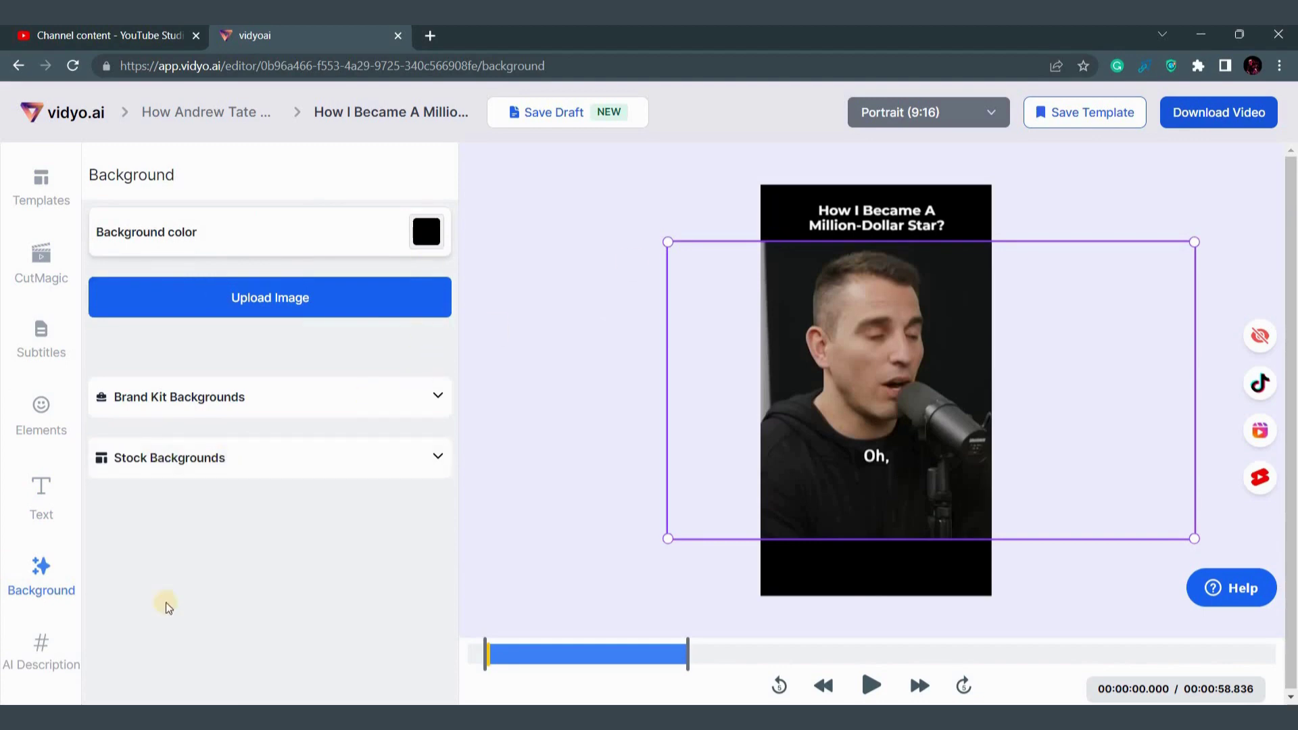
click(57, 649)
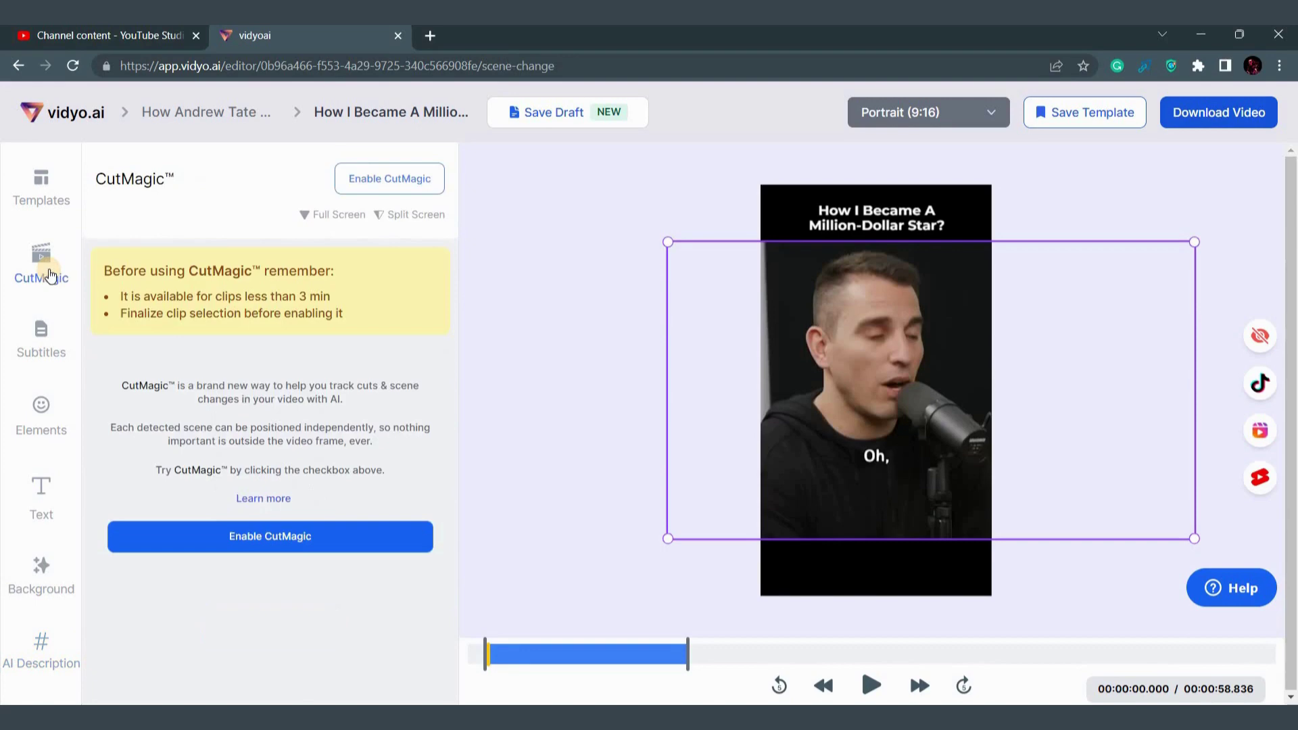
click(238, 655)
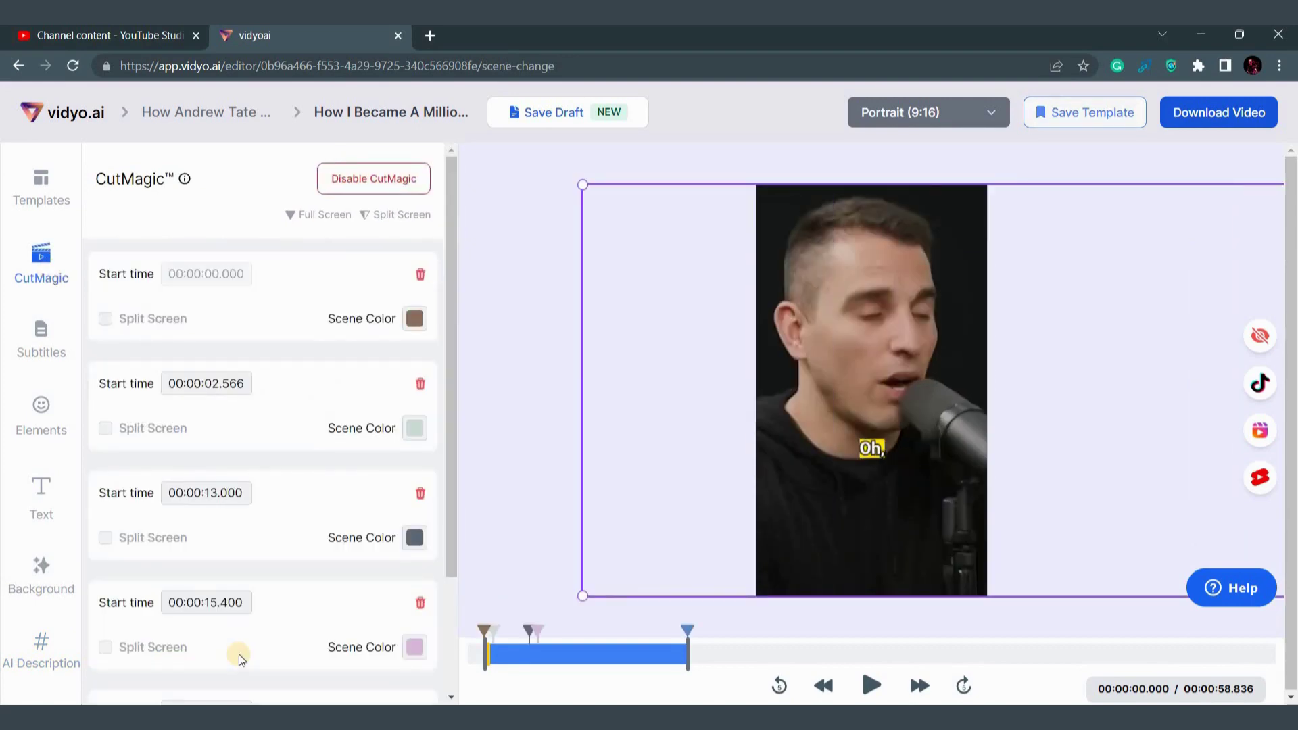
scroll(252, 594, down, 3)
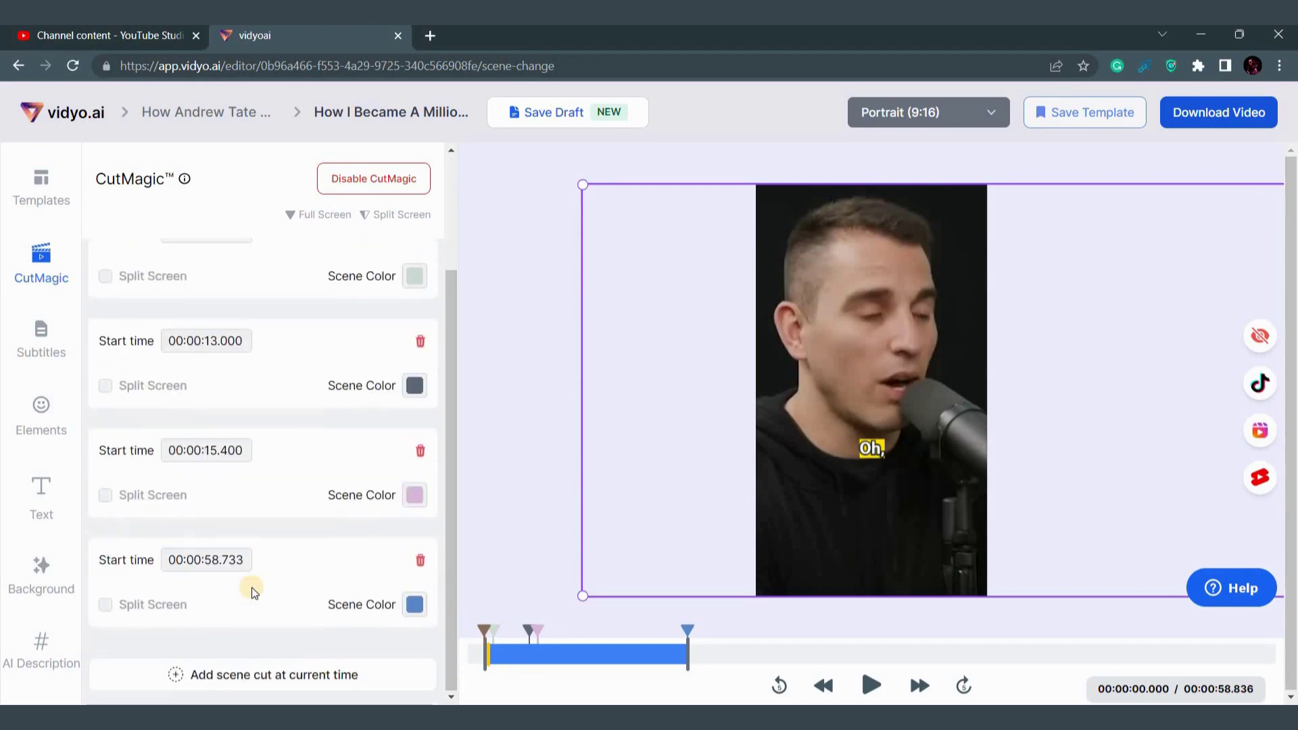
scroll(252, 588, up, 3)
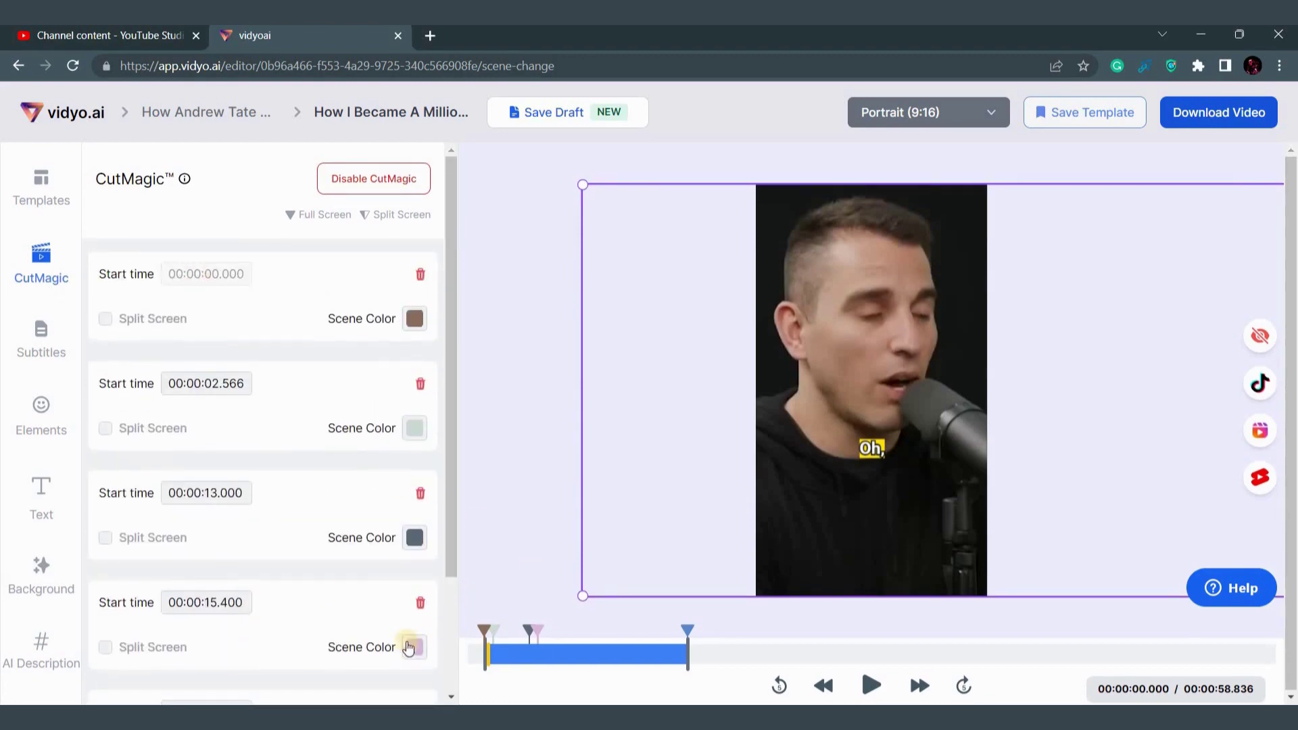
scroll(252, 594, down, 2)
scroll(253, 584, down, 2)
scroll(253, 585, up, 4)
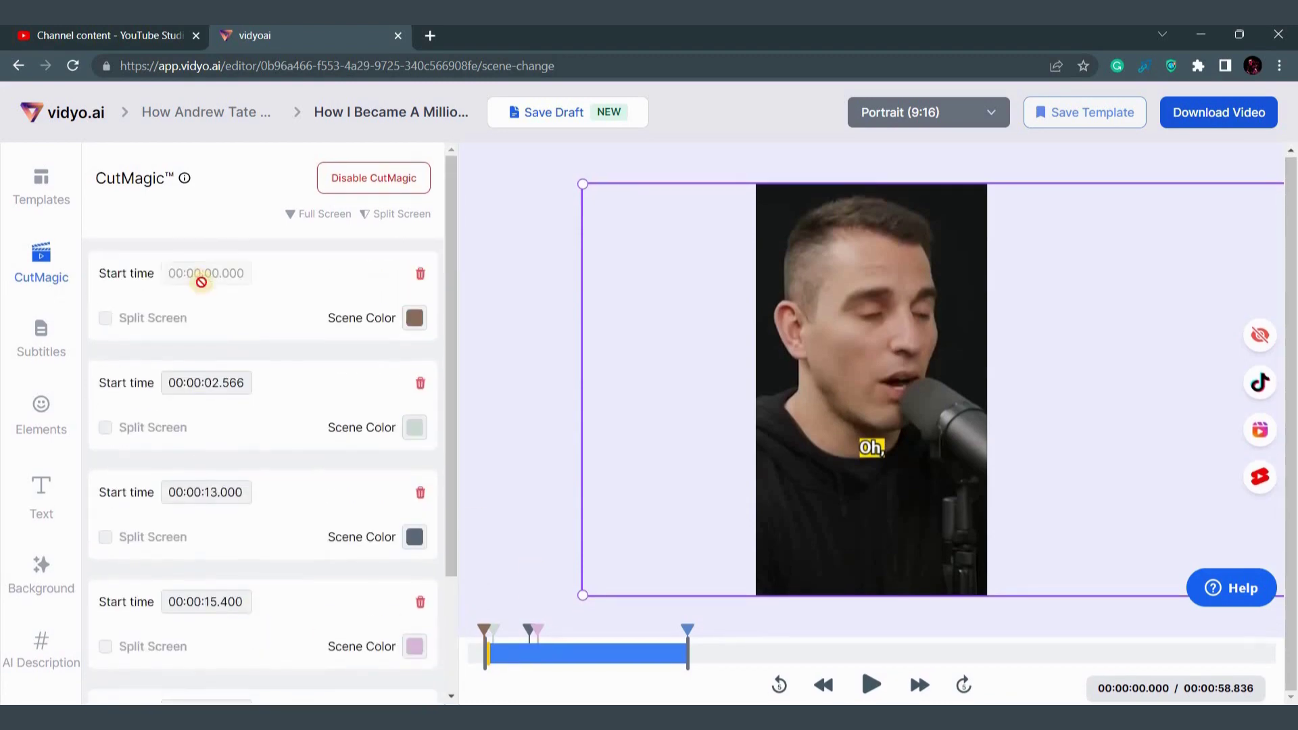
scroll(151, 623, down, 3)
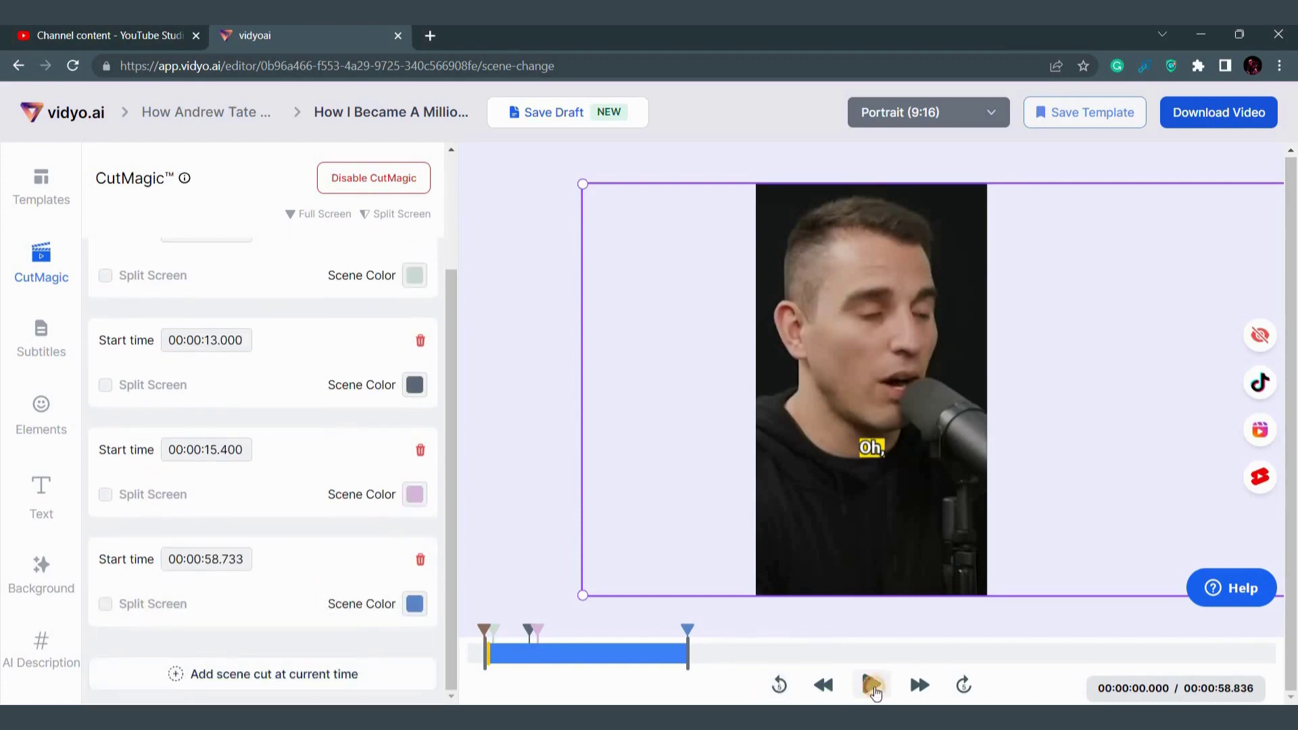
- Play the reframed short, then pause it to check the CutMagic face-tracking cuts
click(871, 686)
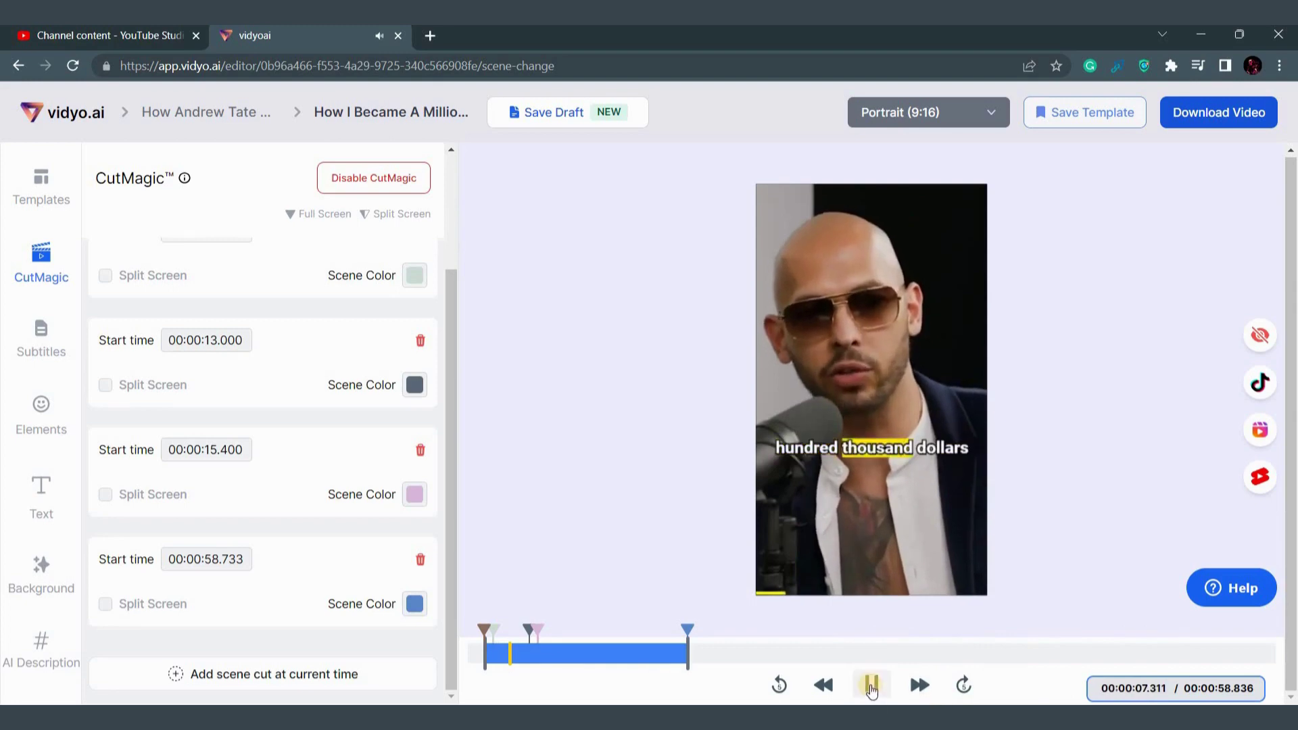
click(870, 686)
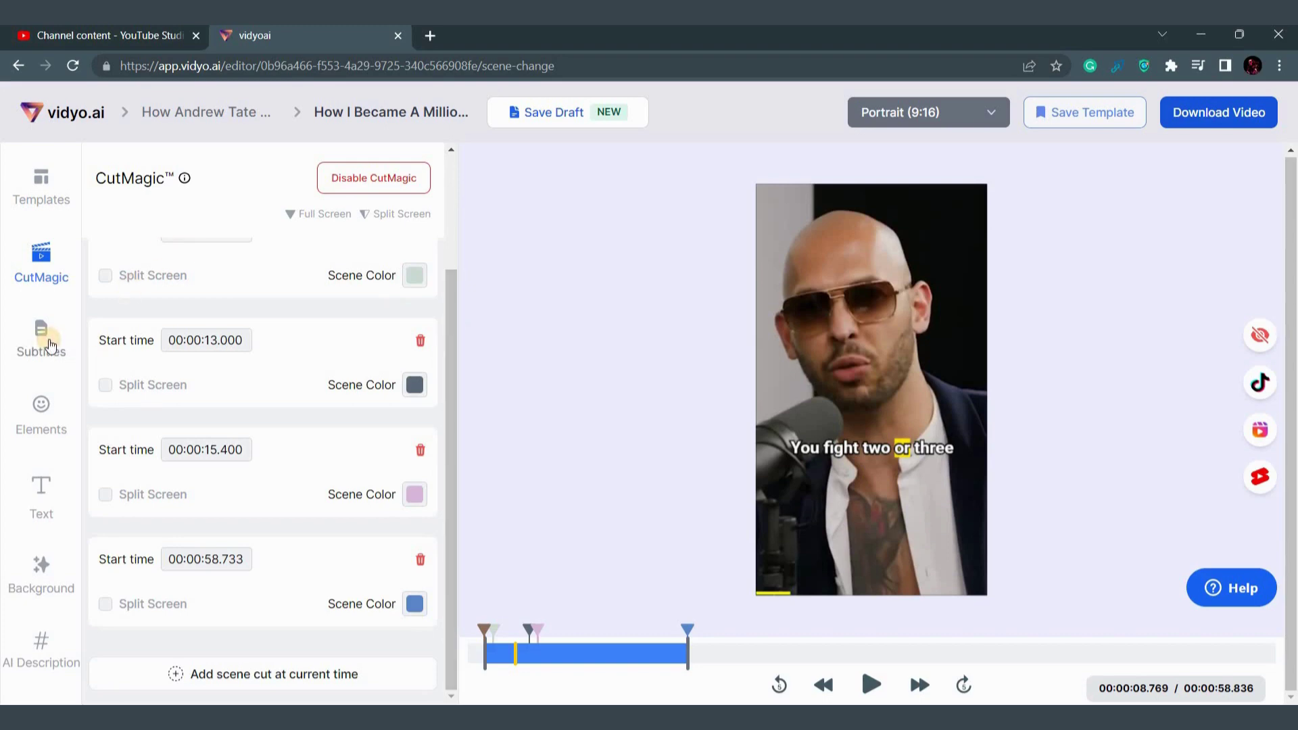
- Switch the subtitles to the 'Highlight random words' style with a yellow highlight
click(41, 339)
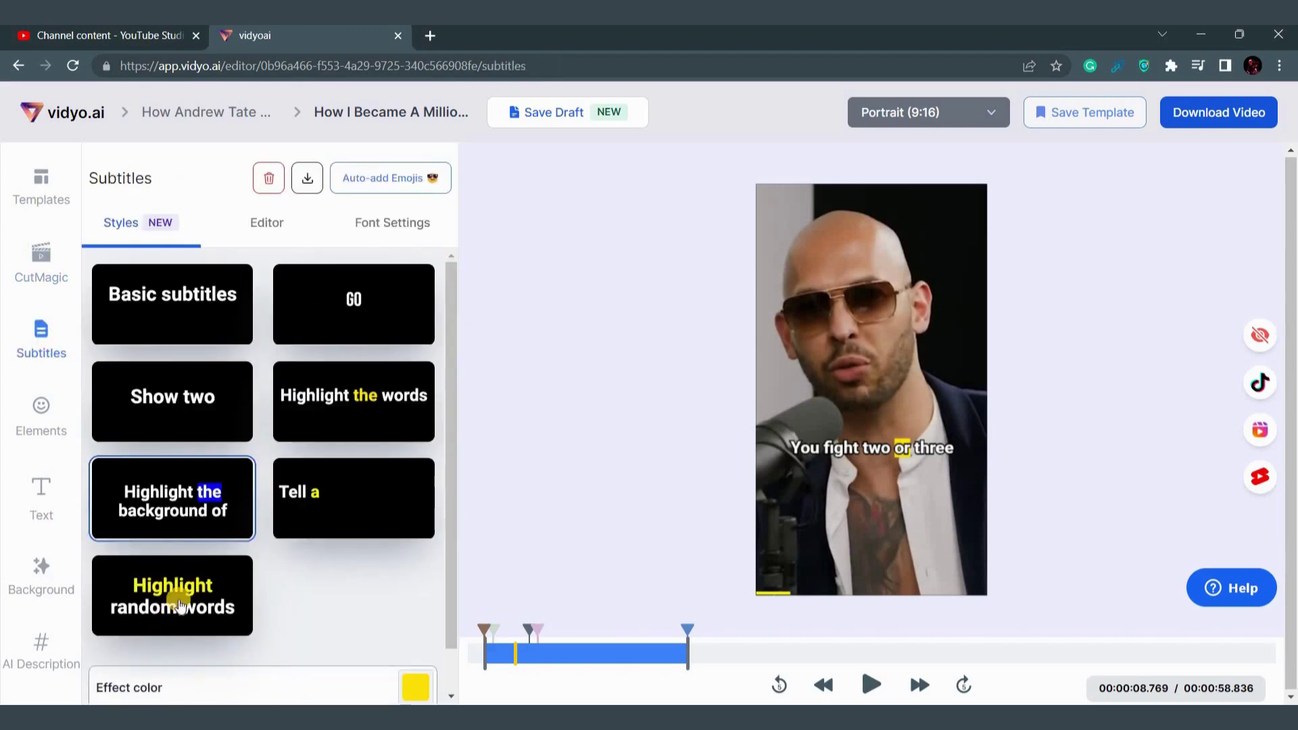
click(178, 605)
scroll(424, 647, down, 1)
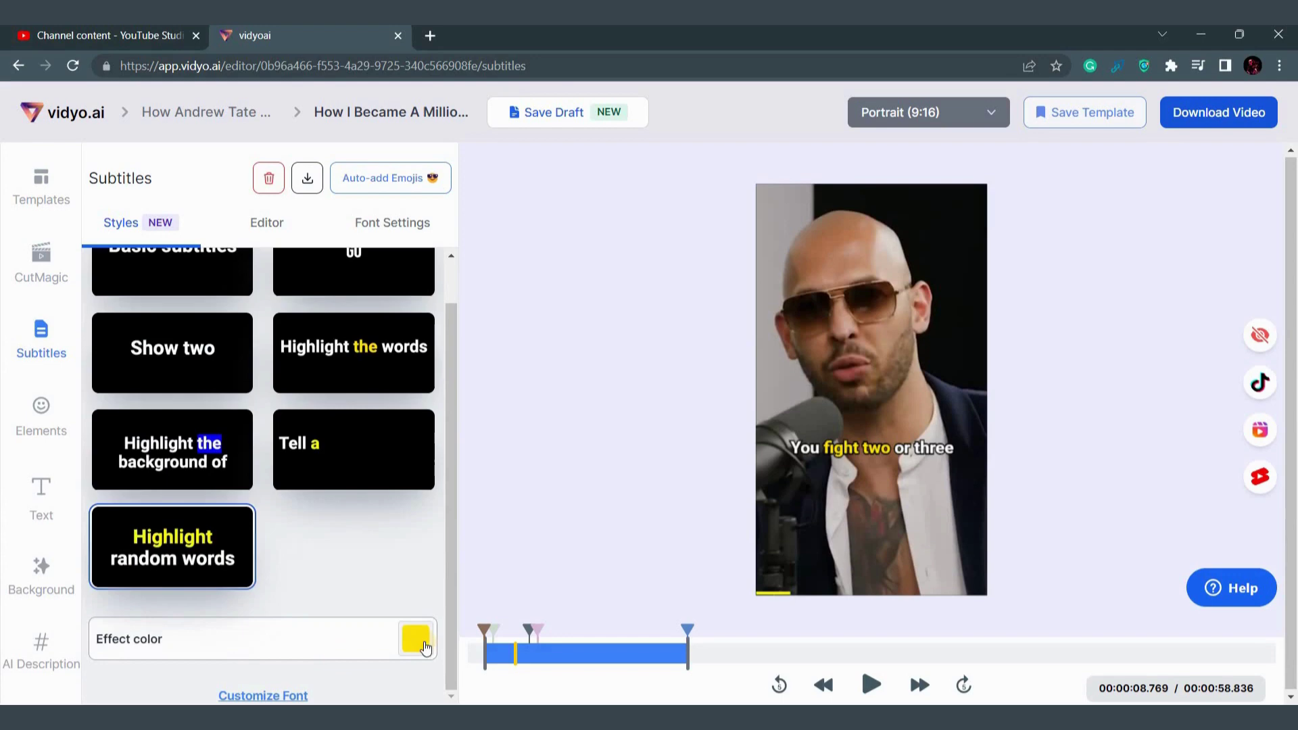
click(416, 640)
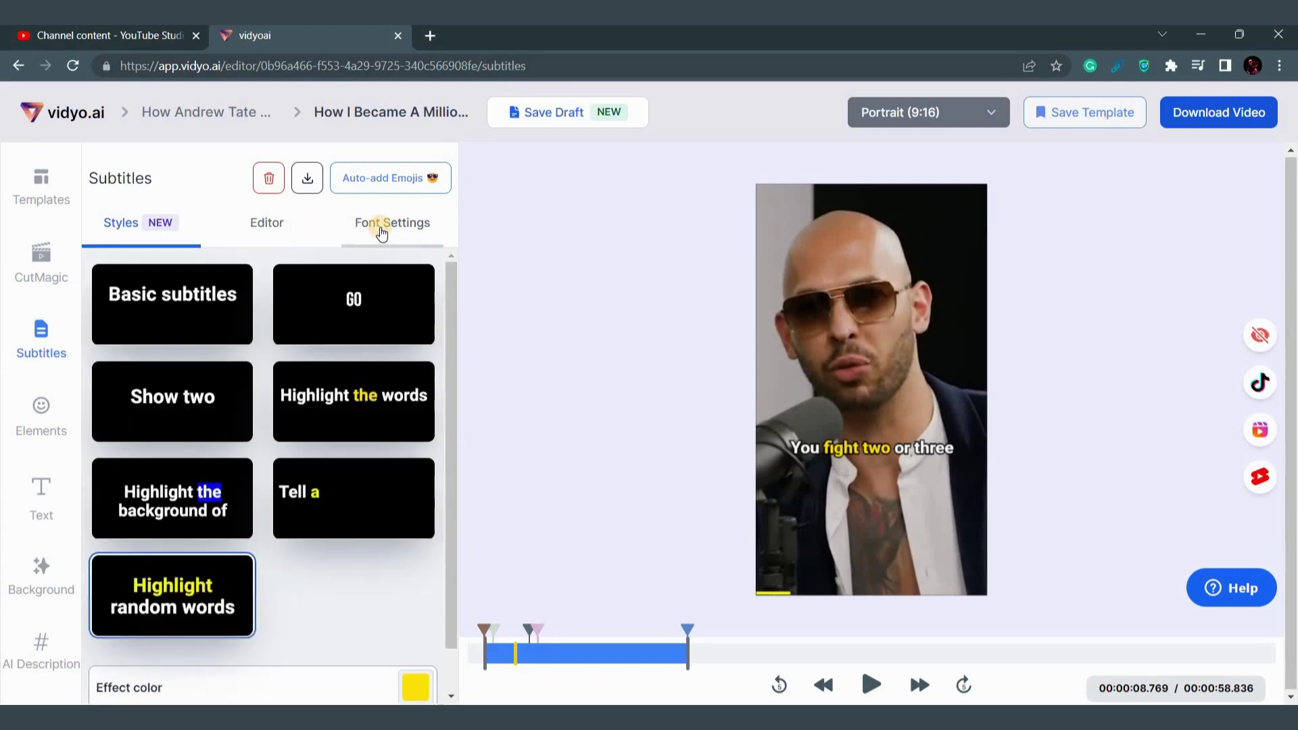
- Set subtitle font size 32, add a shadow effect and auto-add emojis
click(381, 233)
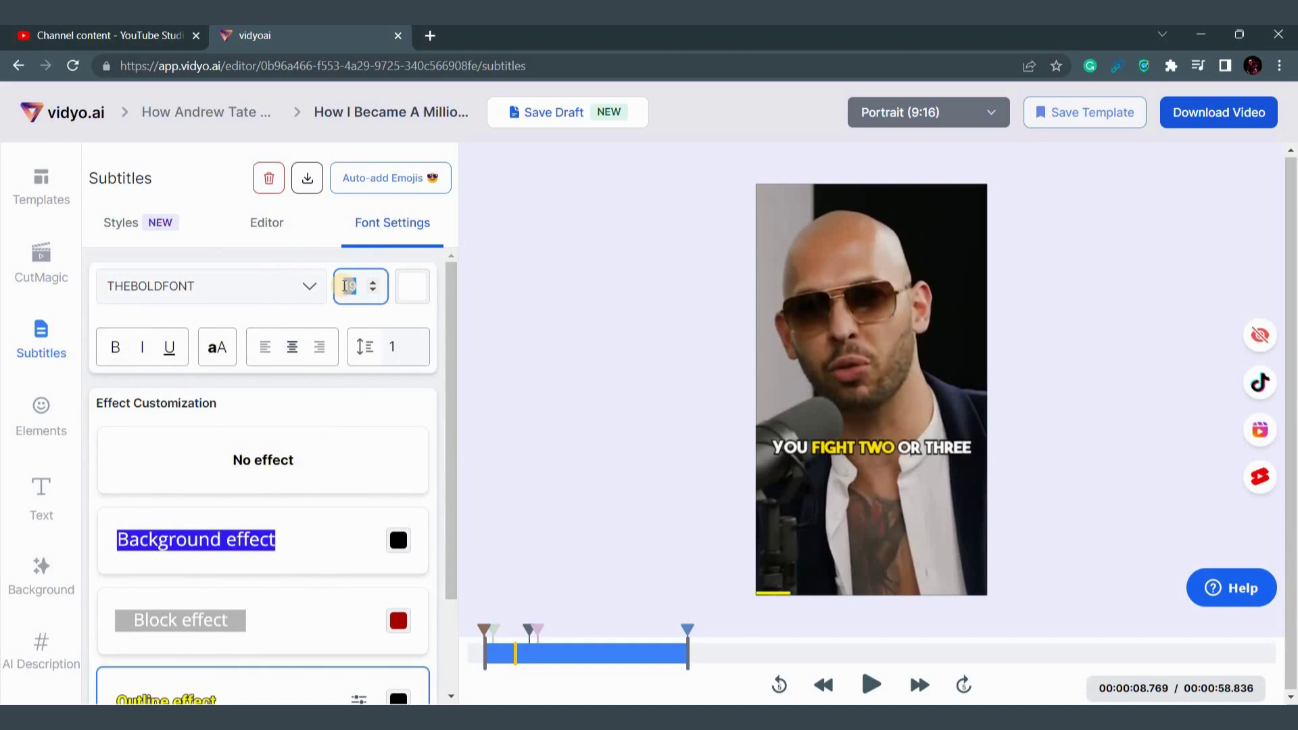
text(32)
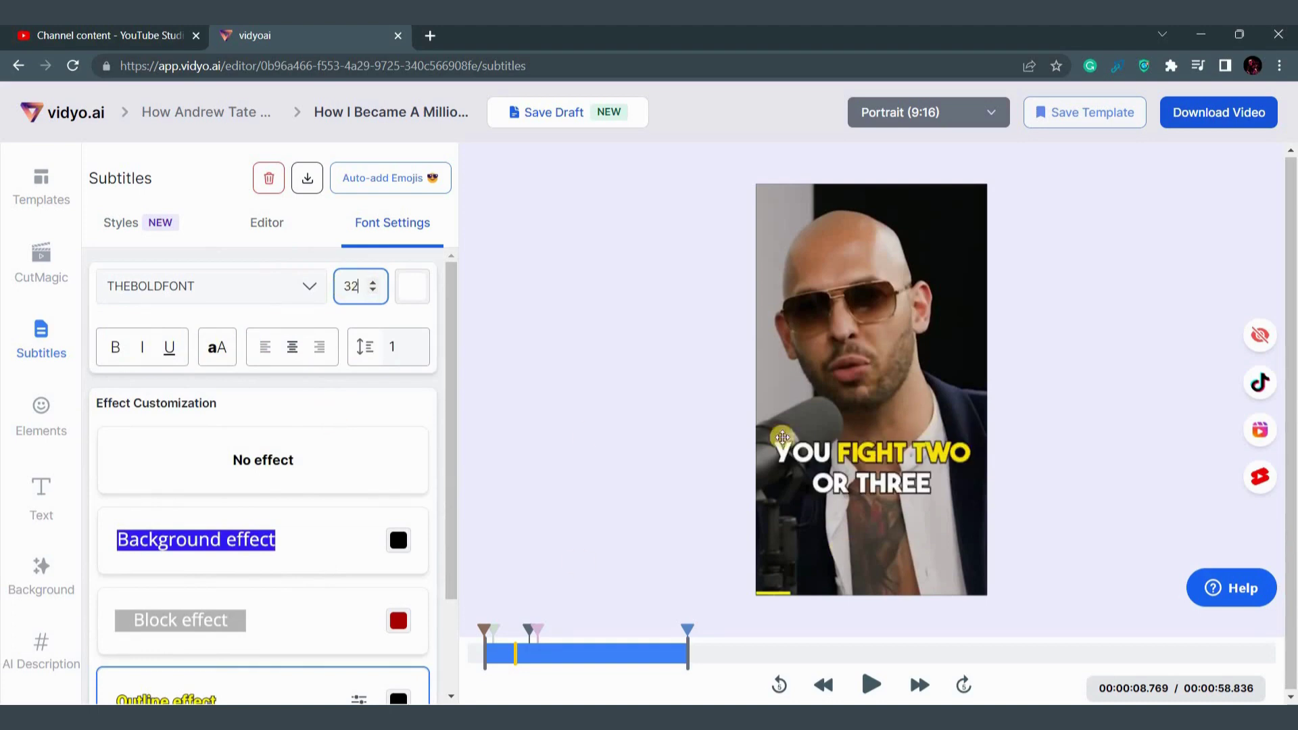
scroll(175, 671, down, 2)
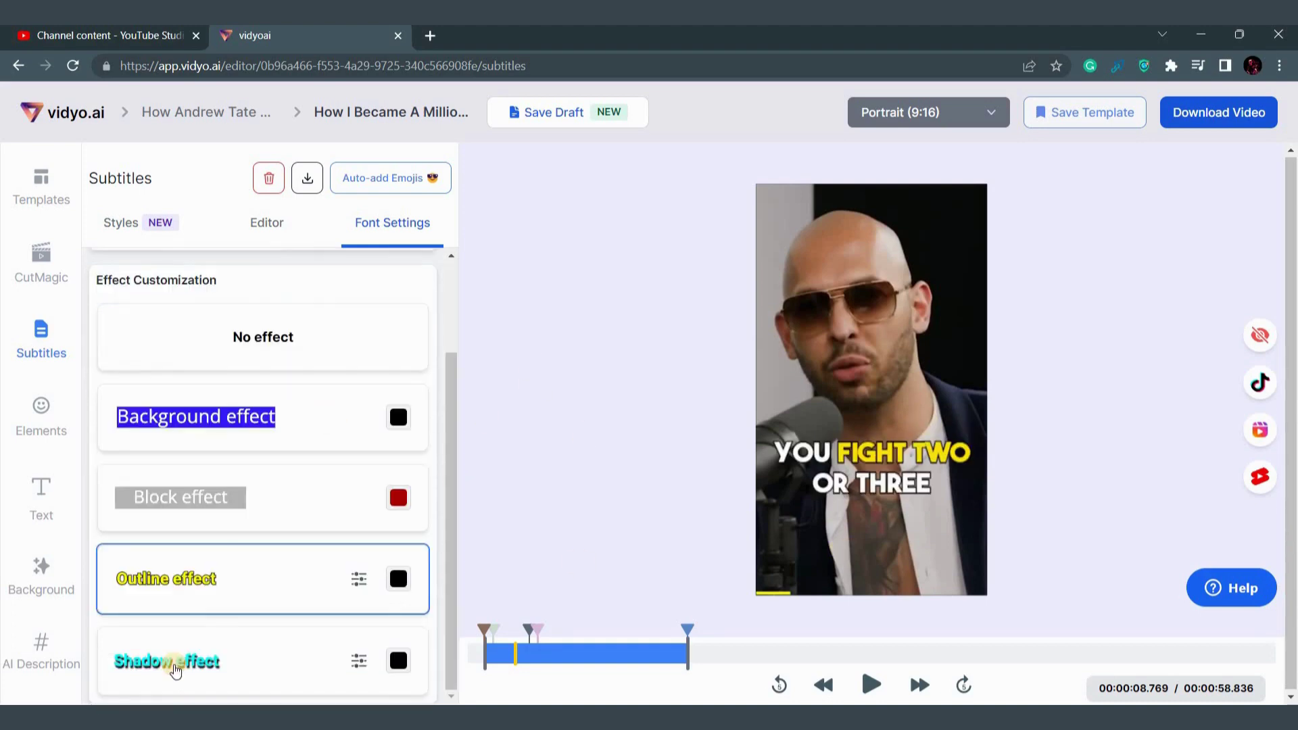
click(175, 671)
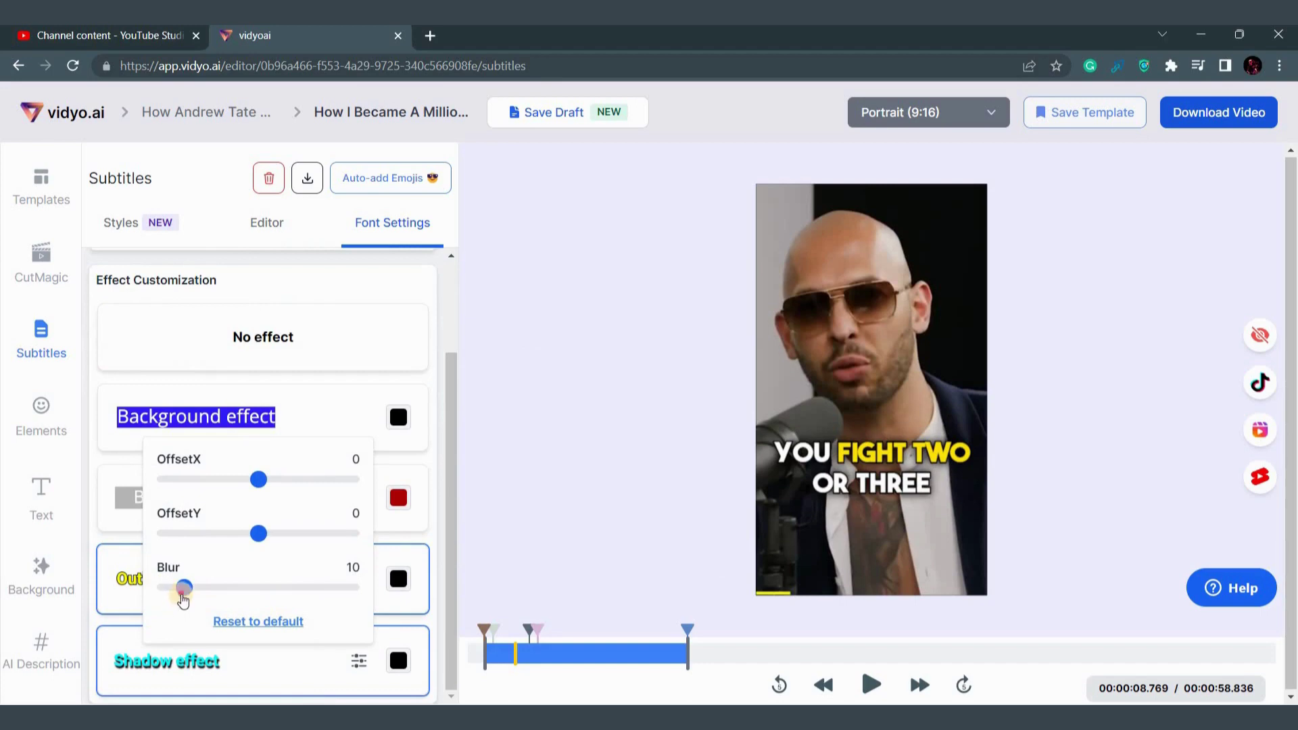
click(383, 181)
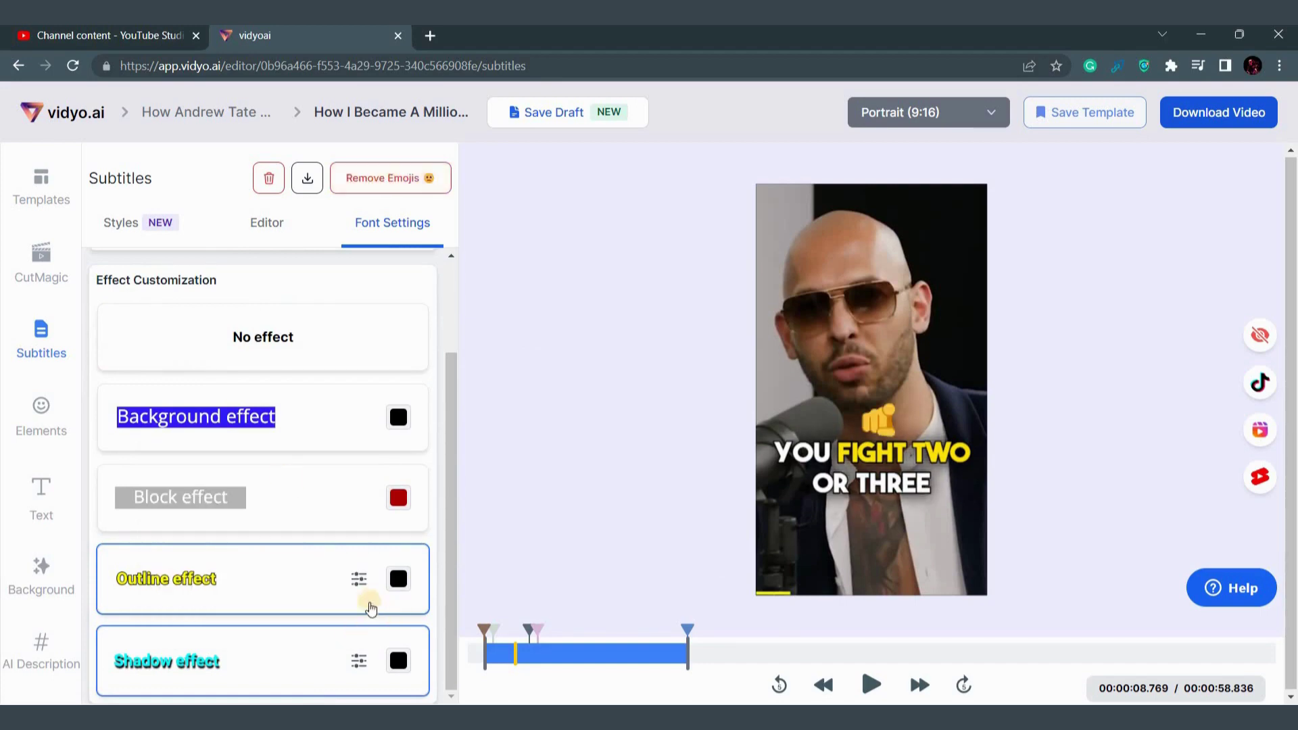
drag(516, 656, 479, 658)
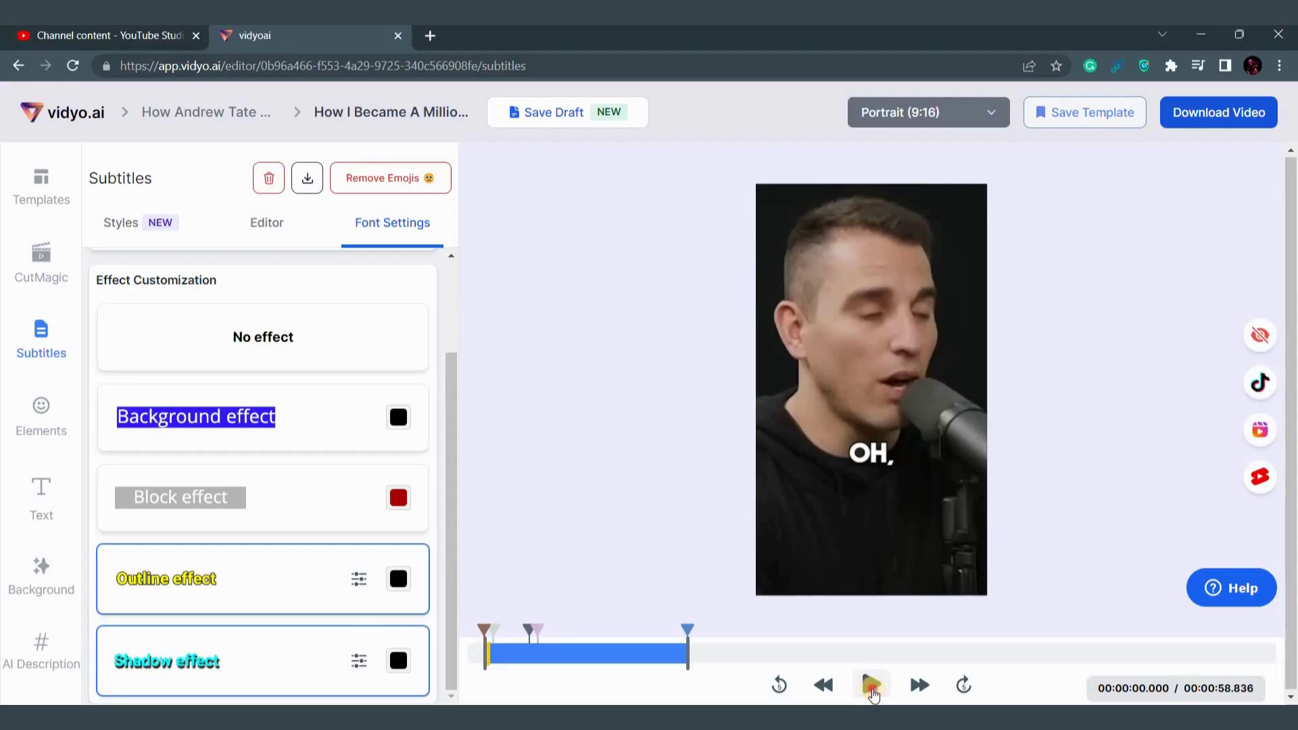
click(872, 687)
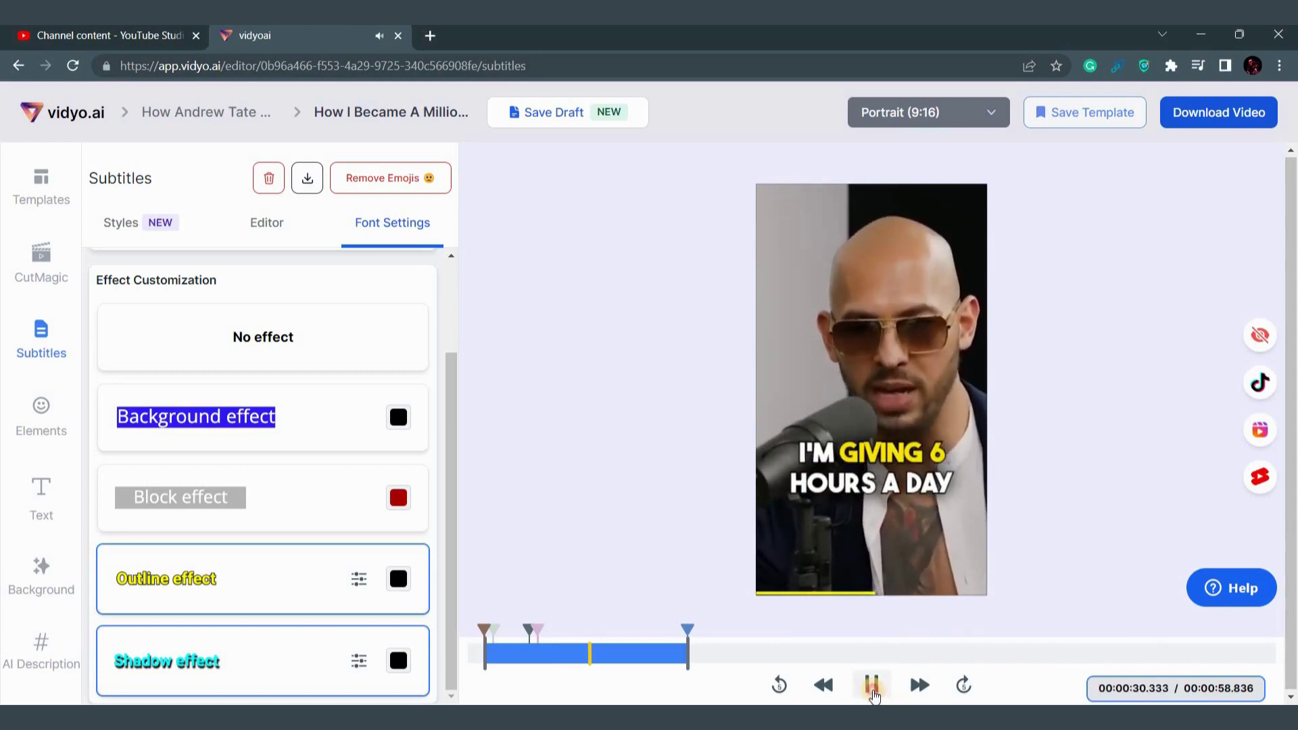
click(870, 686)
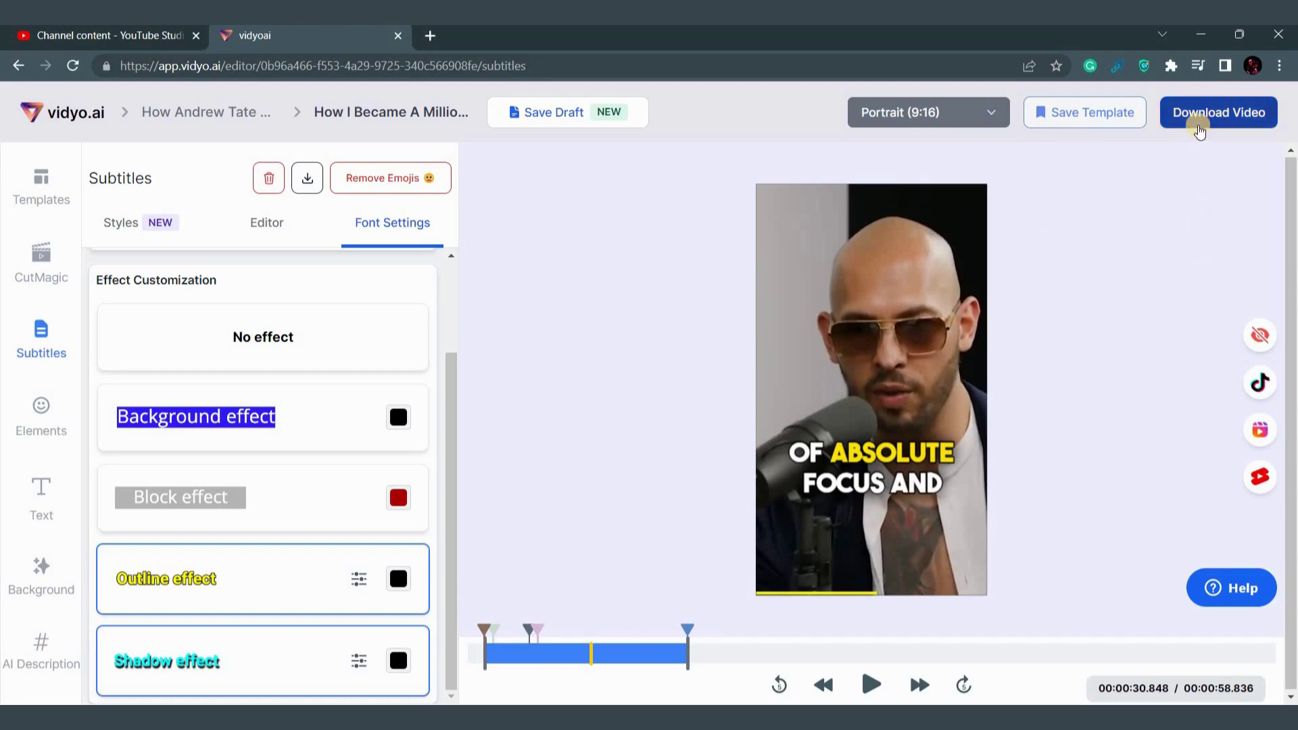
- Download the short at 720p, then return to the project's list of shorts
click(1204, 112)
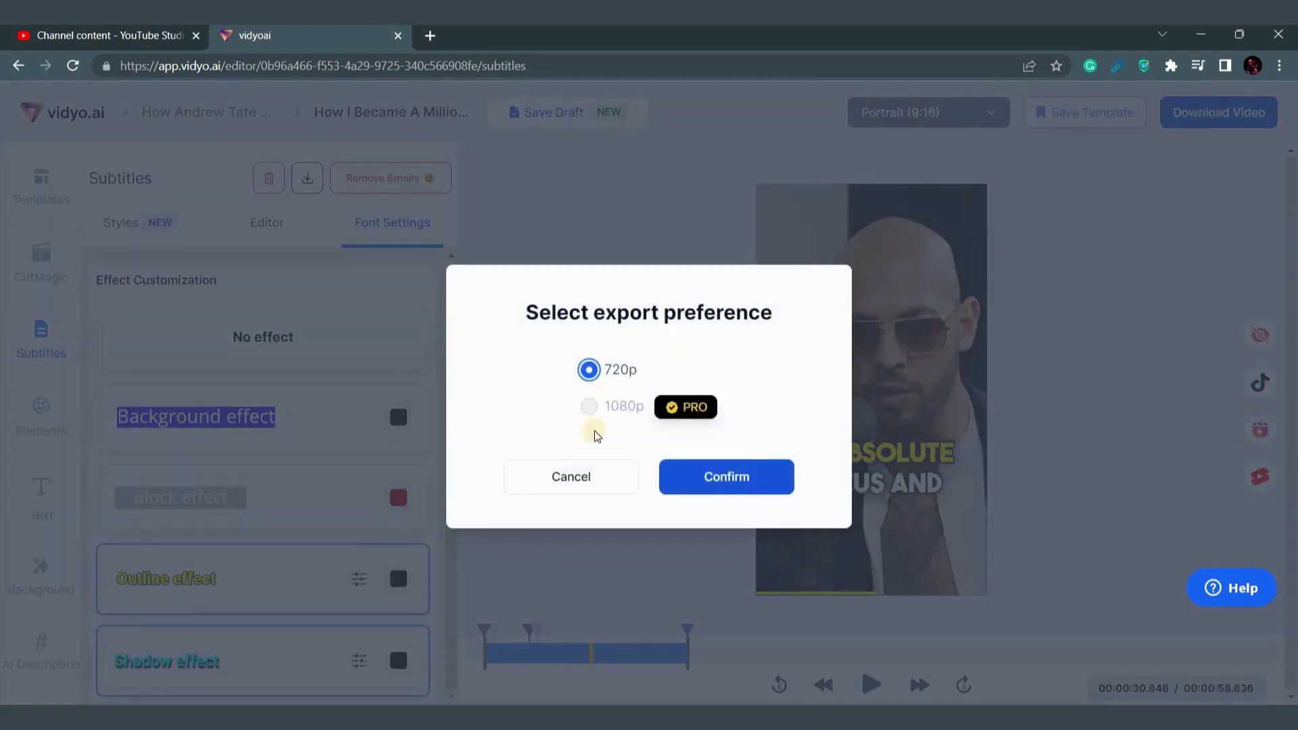
click(703, 491)
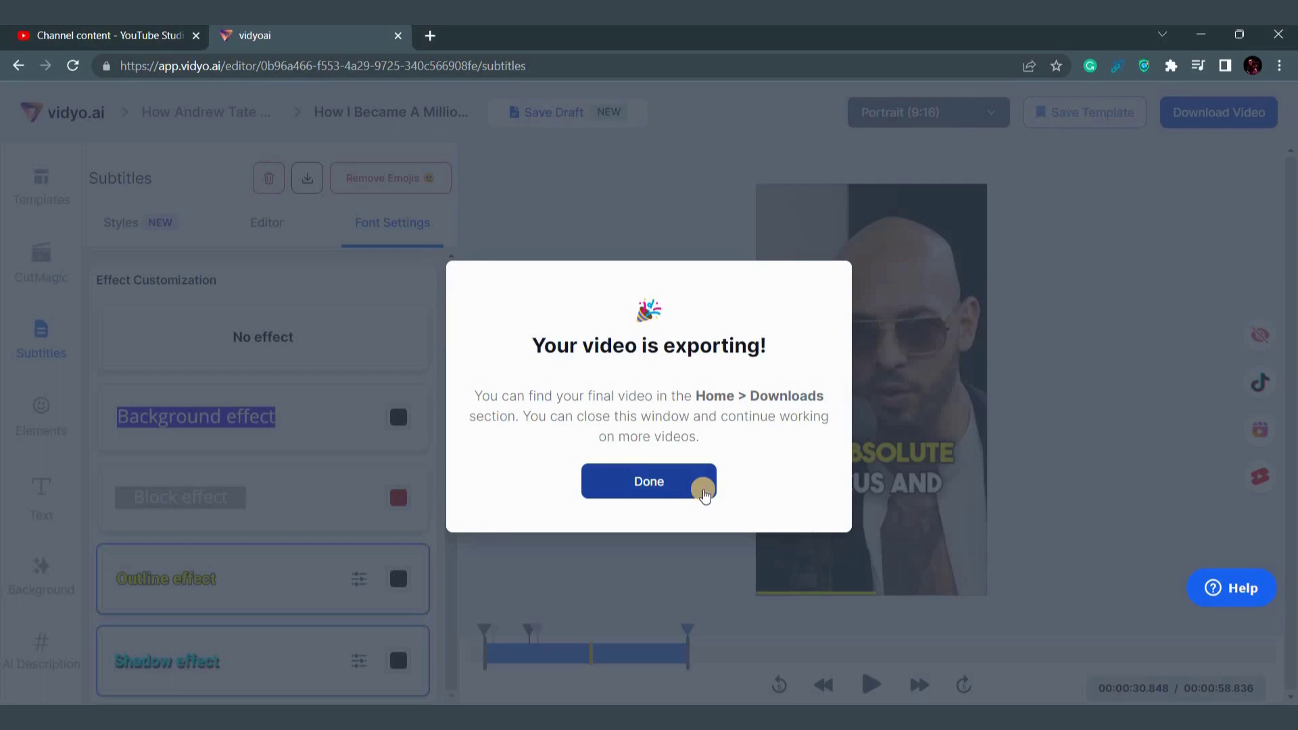
click(656, 483)
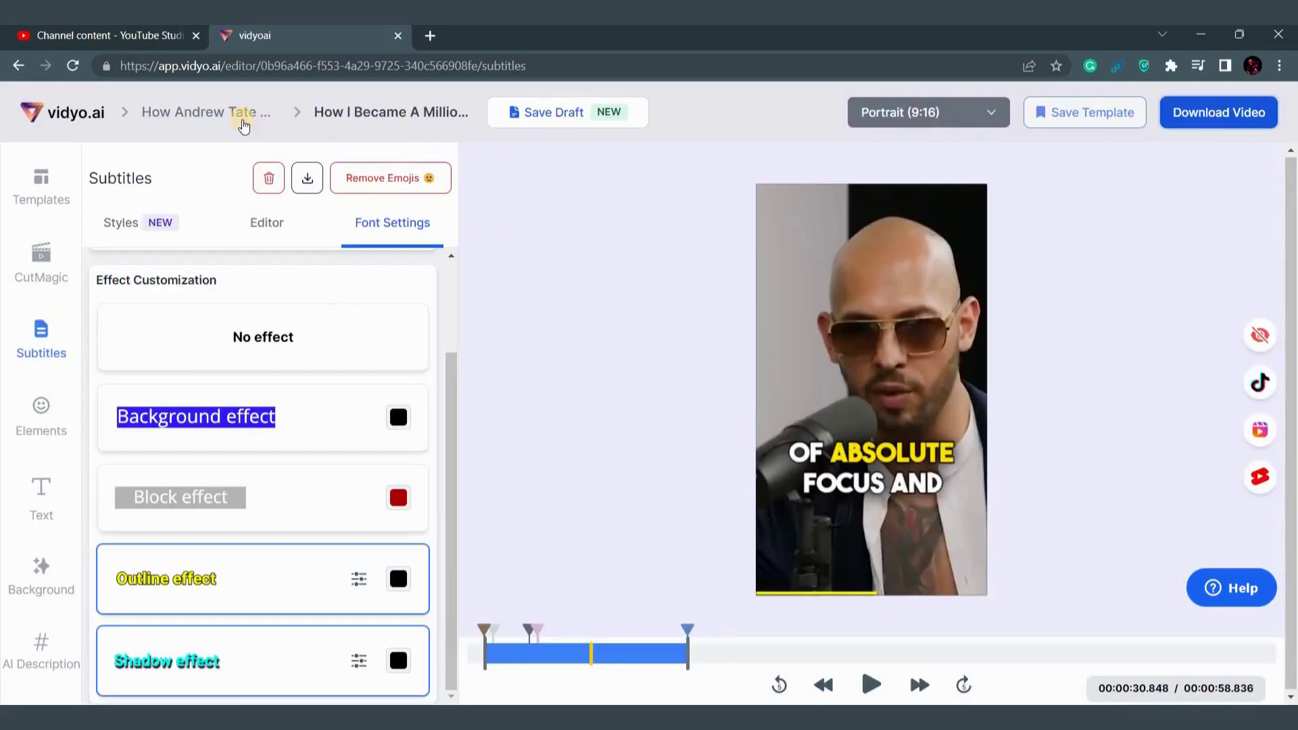
click(242, 114)
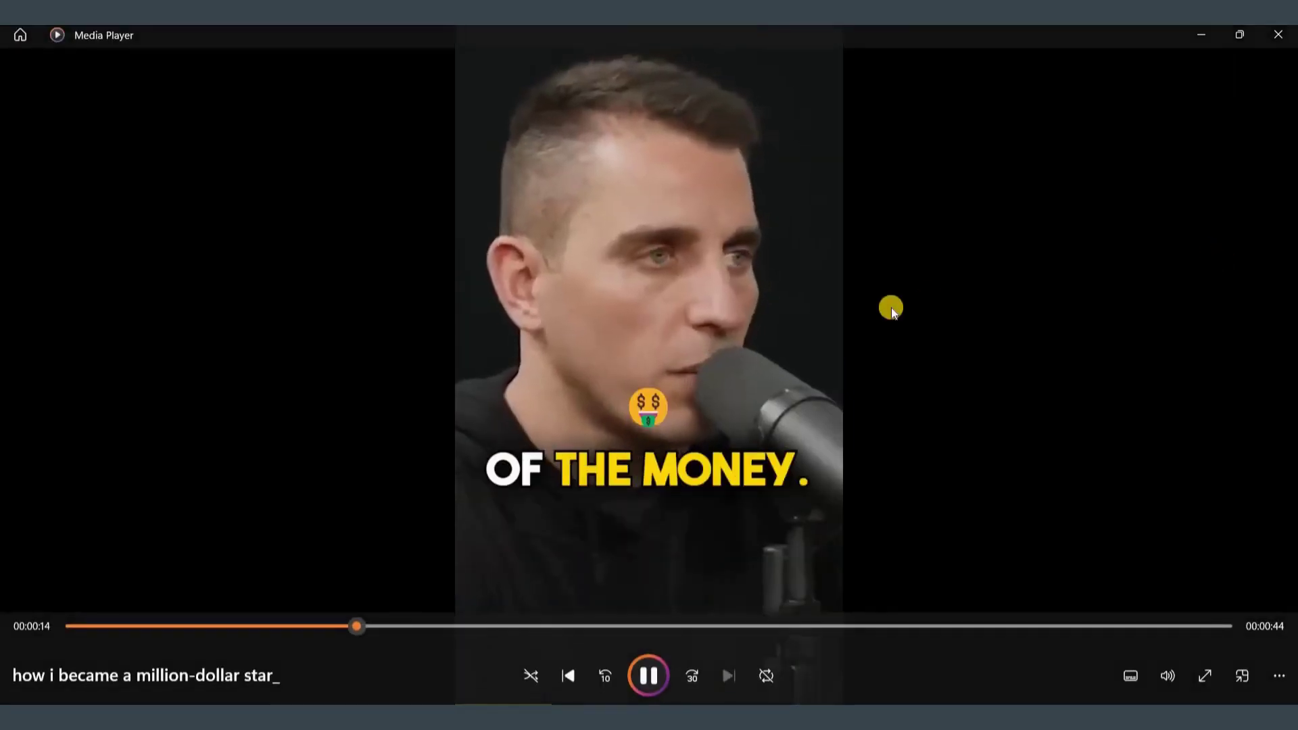
- Close Media Player after watching the exported short
click(1279, 38)
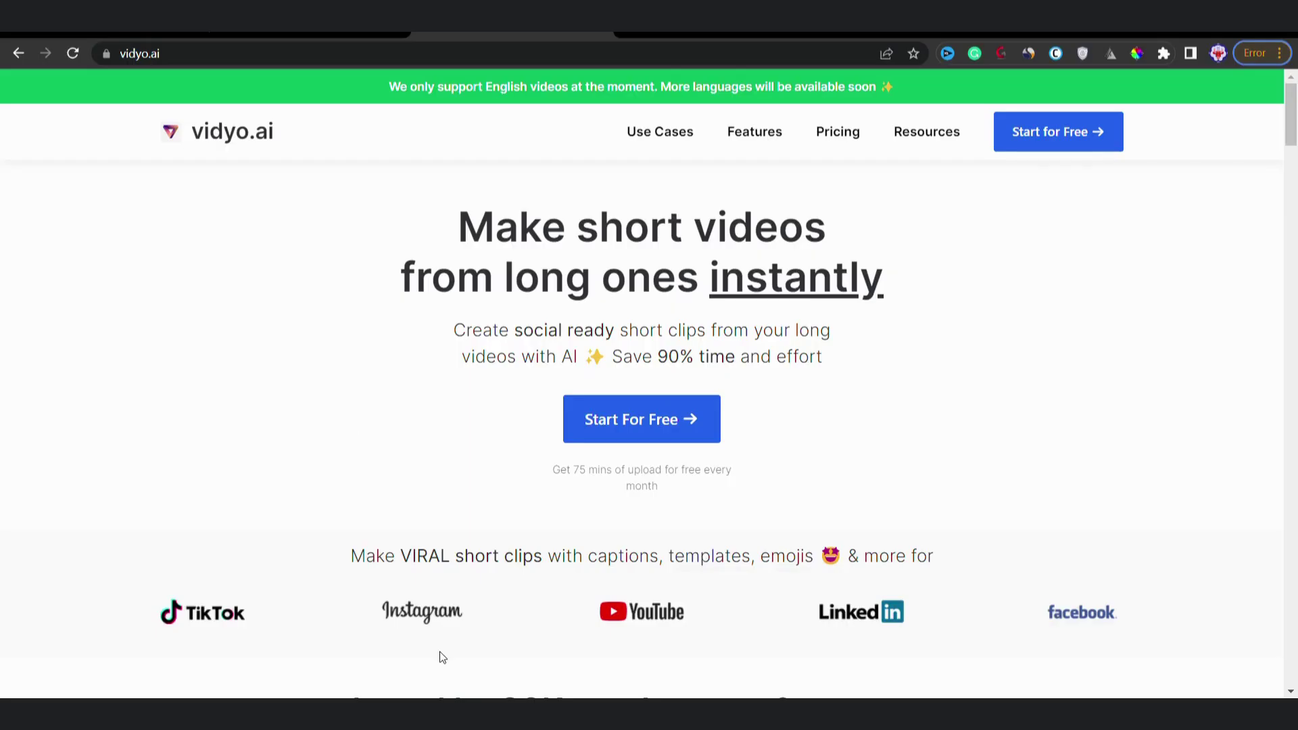
scroll(620, 468, down, 1)
scroll(619, 467, down, 1)
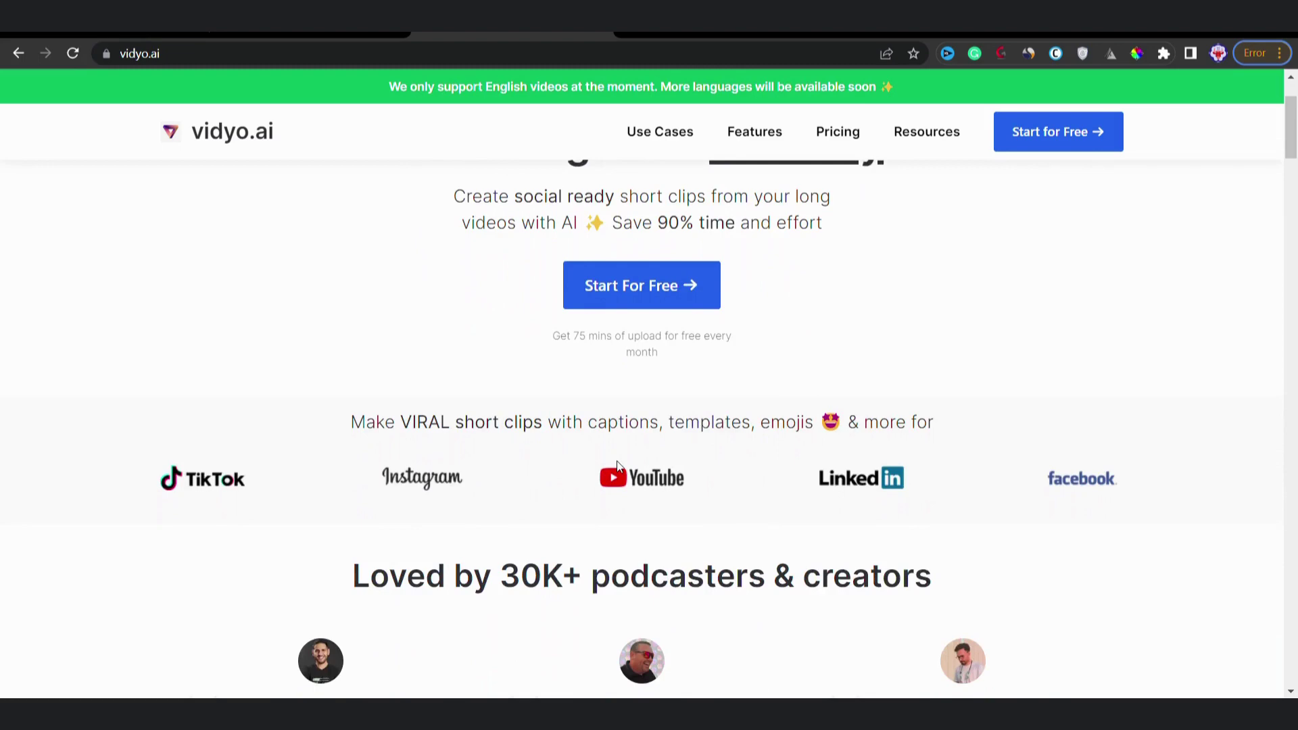
scroll(619, 467, down, 2)
scroll(619, 468, down, 1)
scroll(619, 467, down, 2)
scroll(619, 467, down, 2)
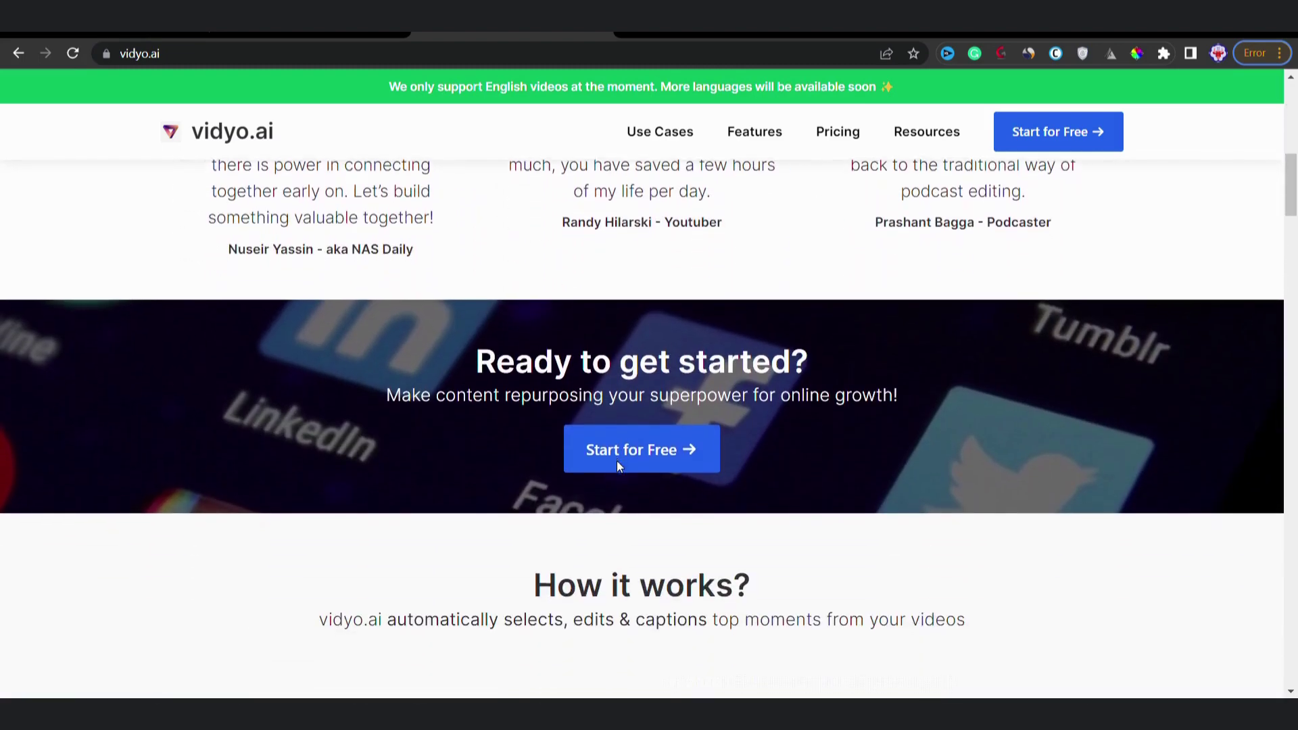
scroll(618, 467, down, 3)
scroll(619, 468, down, 3)
scroll(619, 468, down, 2)
scroll(619, 468, down, 2)
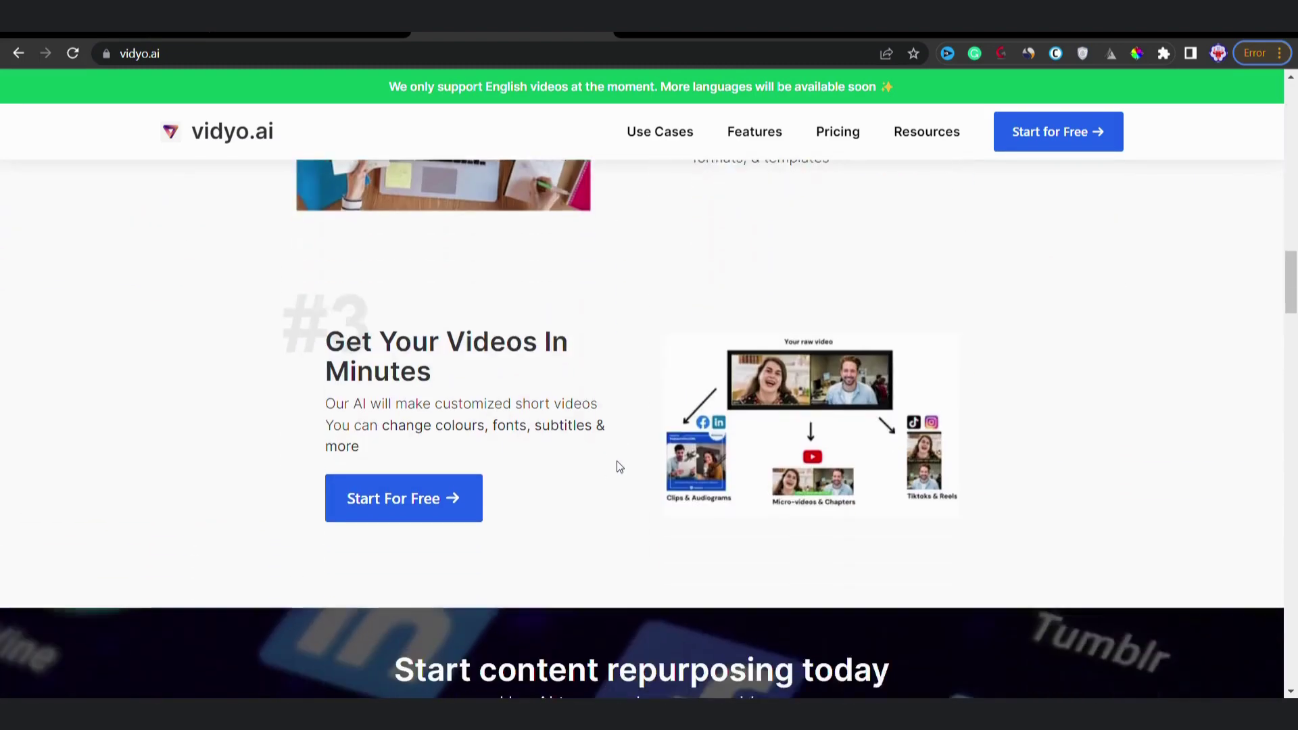
scroll(619, 467, down, 4)
scroll(618, 465, down, 3)
scroll(618, 465, down, 2)
scroll(617, 465, down, 3)
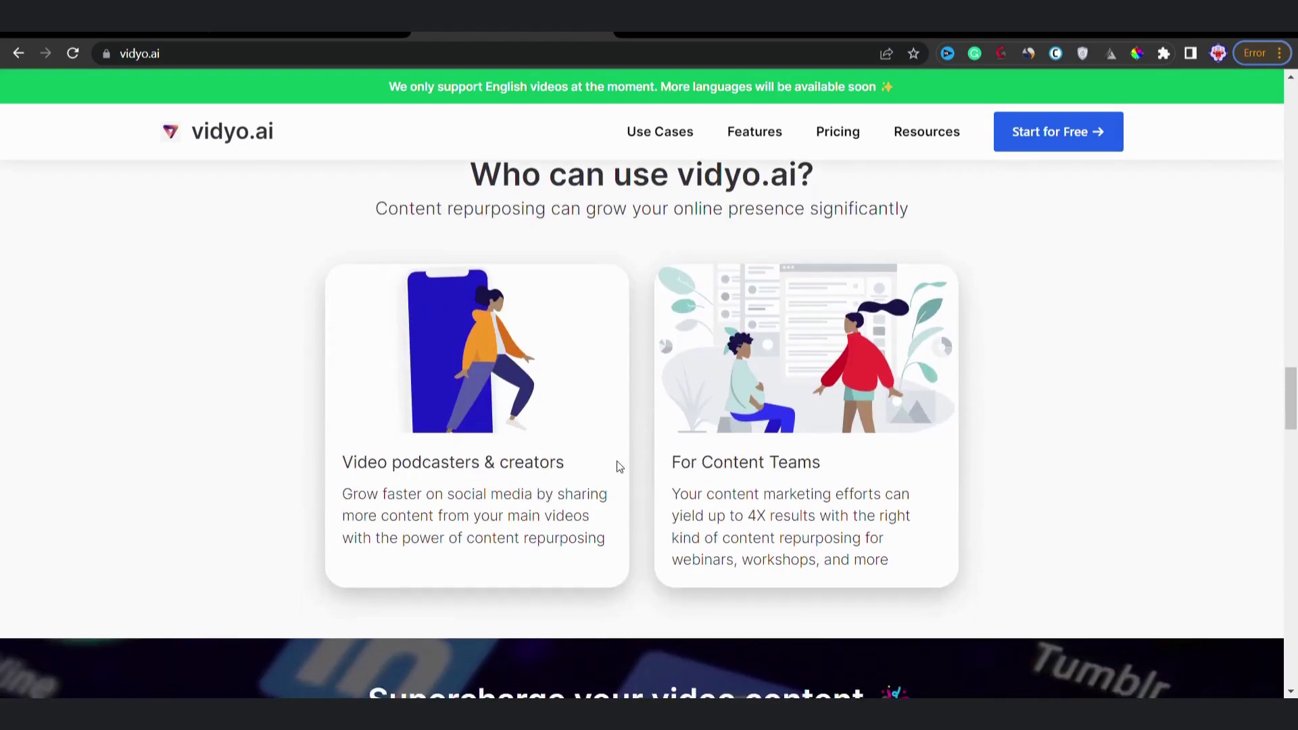
scroll(617, 466, down, 2)
scroll(617, 466, down, 1)
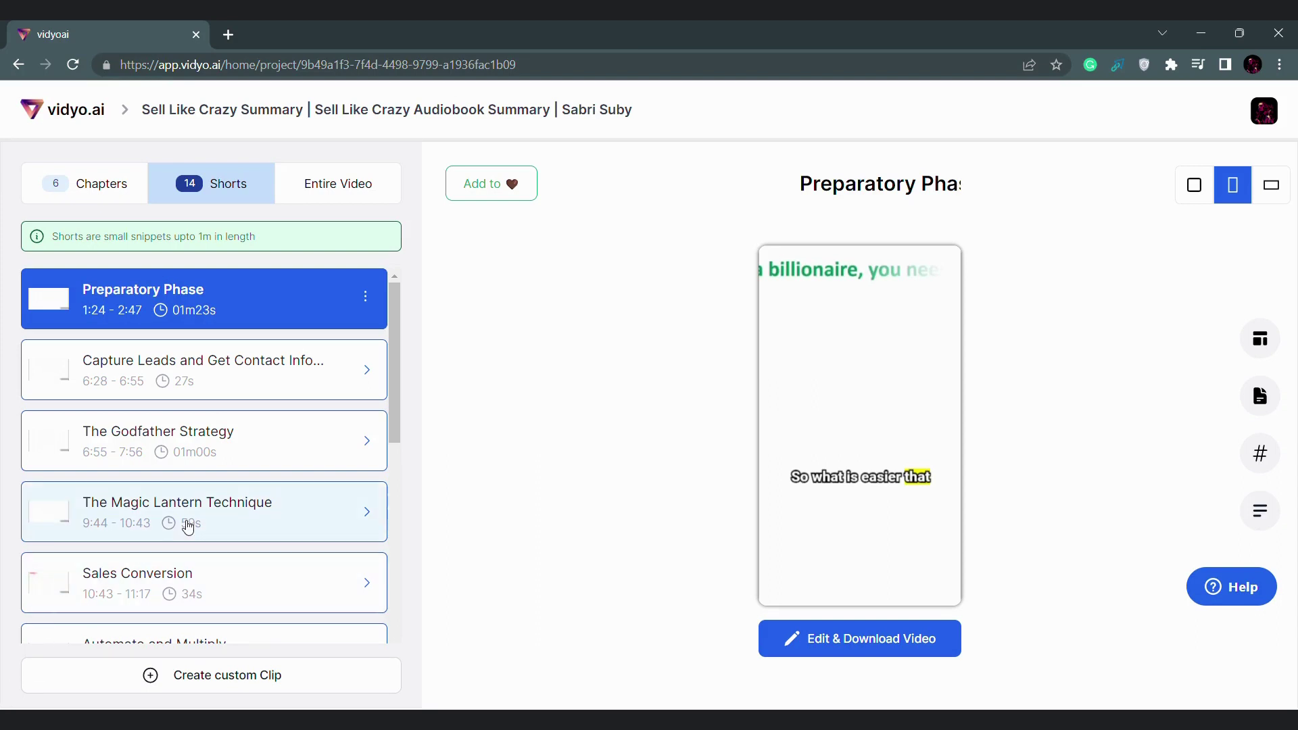
scroll(188, 526, down, 1)
scroll(188, 525, down, 1)
scroll(188, 526, down, 1)
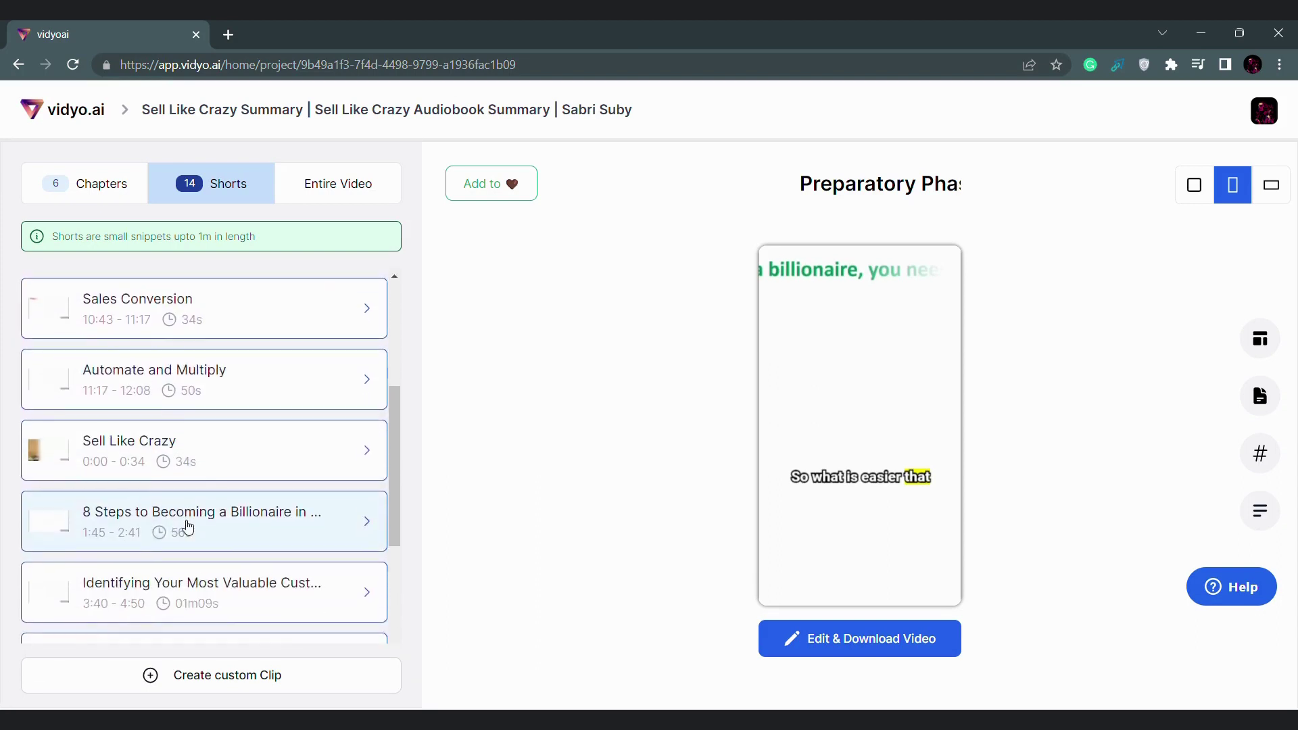
scroll(188, 525, down, 1)
scroll(188, 526, down, 1)
scroll(188, 525, down, 1)
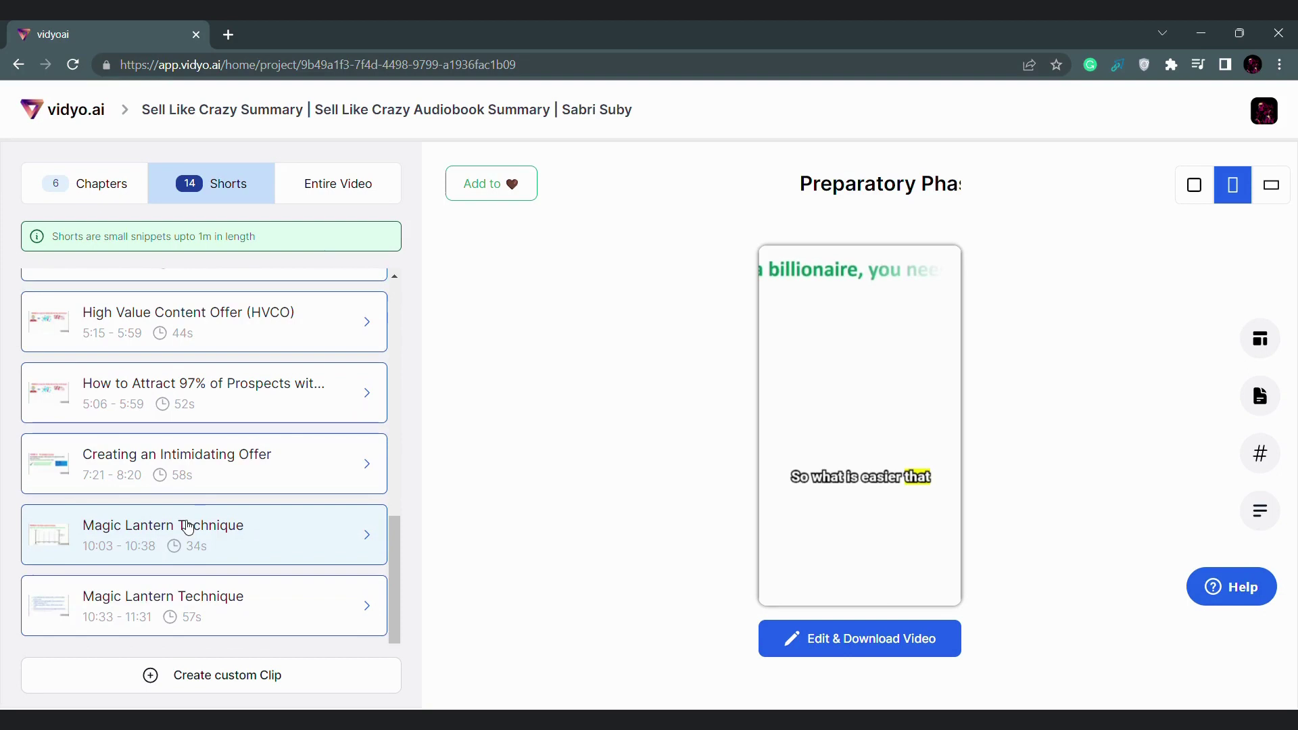
scroll(188, 525, up, 3)
scroll(188, 525, up, 3)
scroll(187, 525, up, 1)
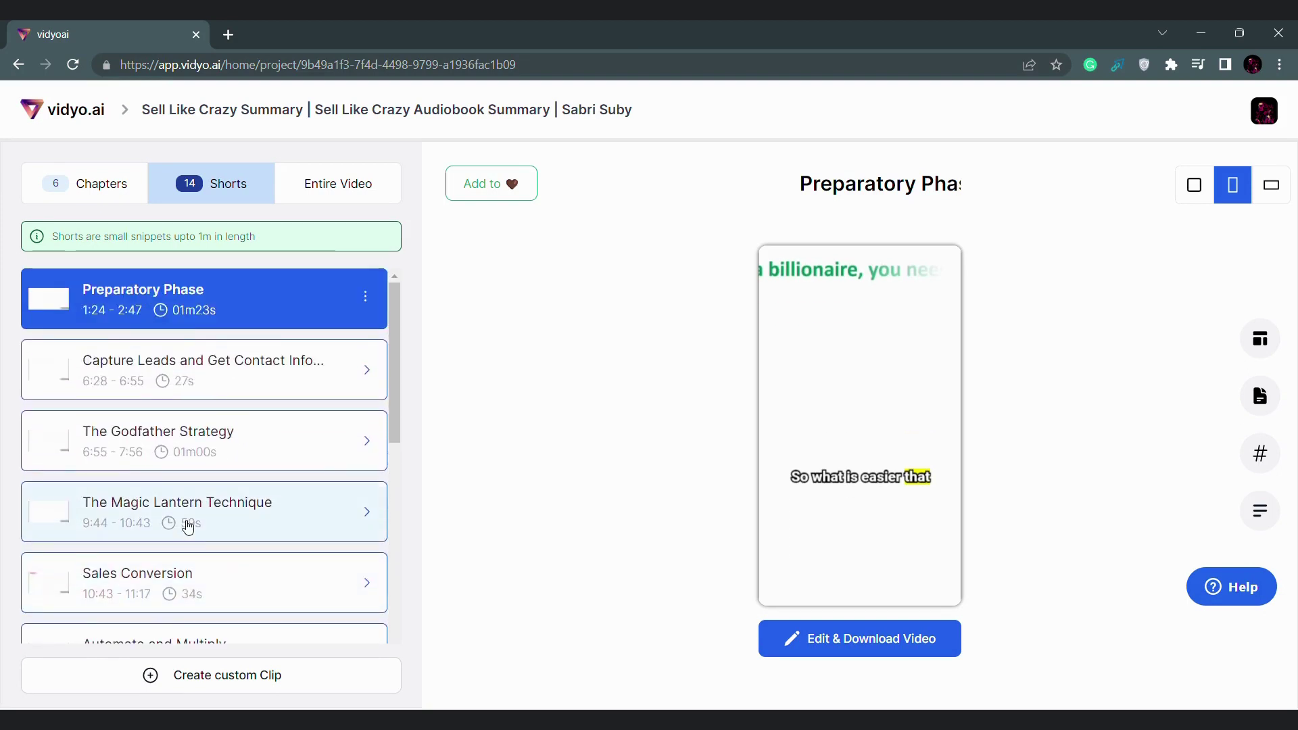
scroll(188, 525, down, 2)
scroll(187, 526, down, 1)
scroll(188, 526, down, 2)
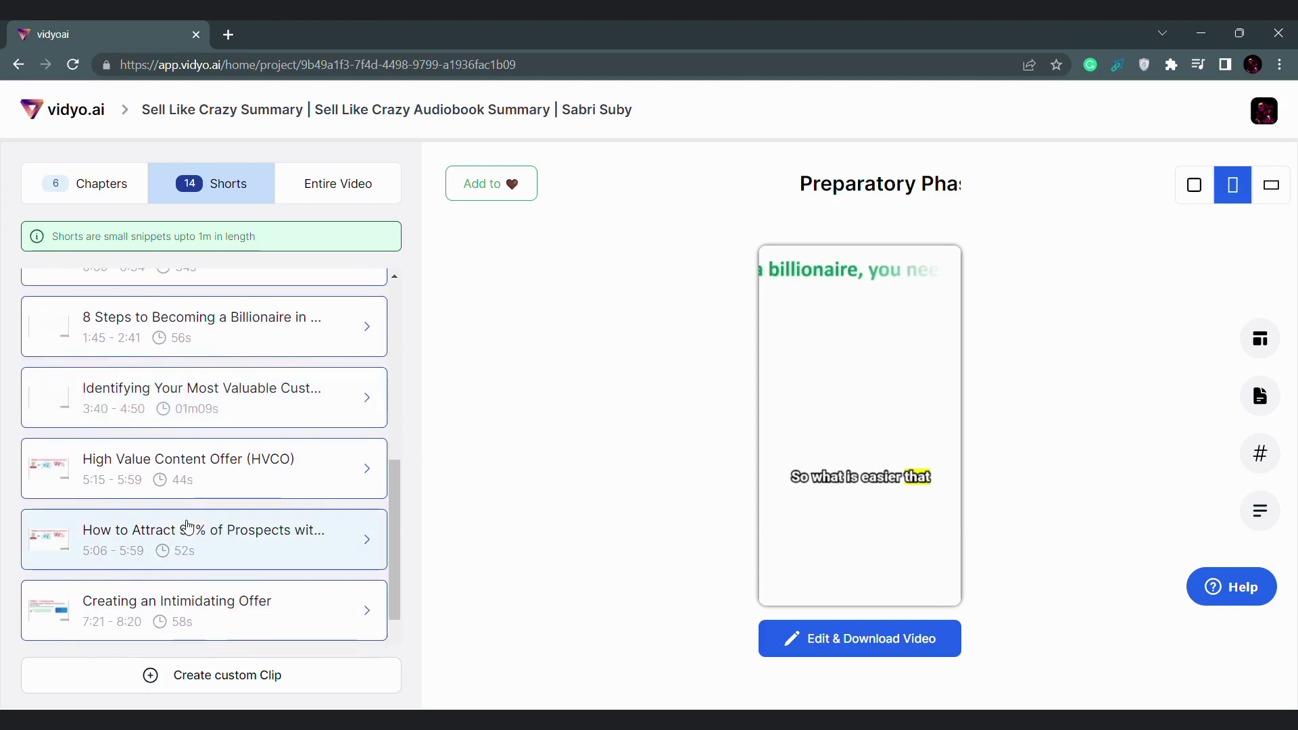